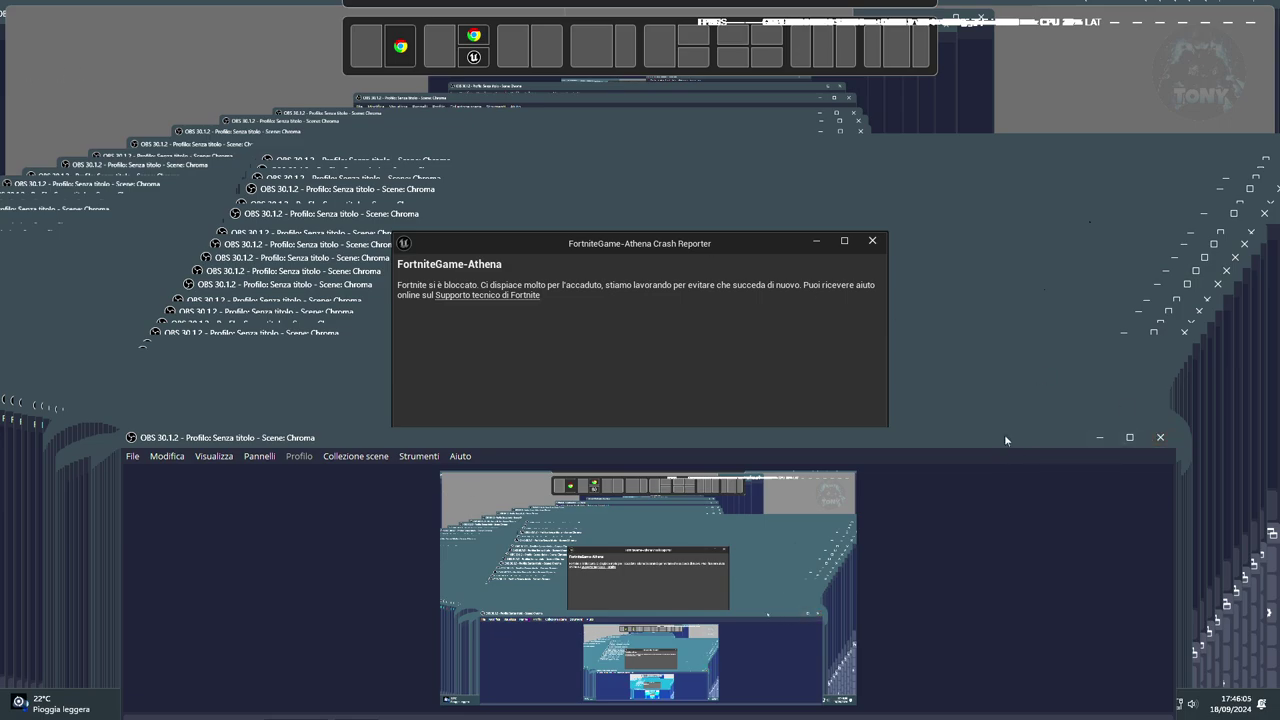
drag(1004, 438, 1000, 70)
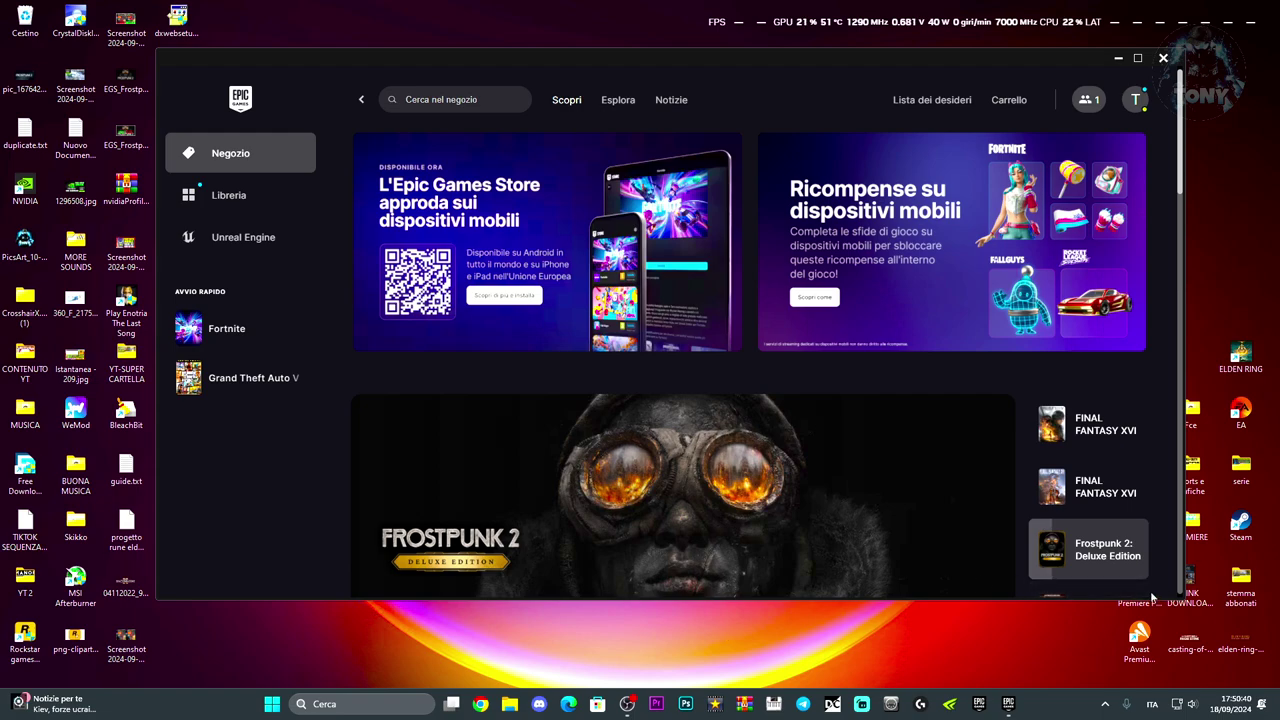
drag(903, 54, 878, 60)
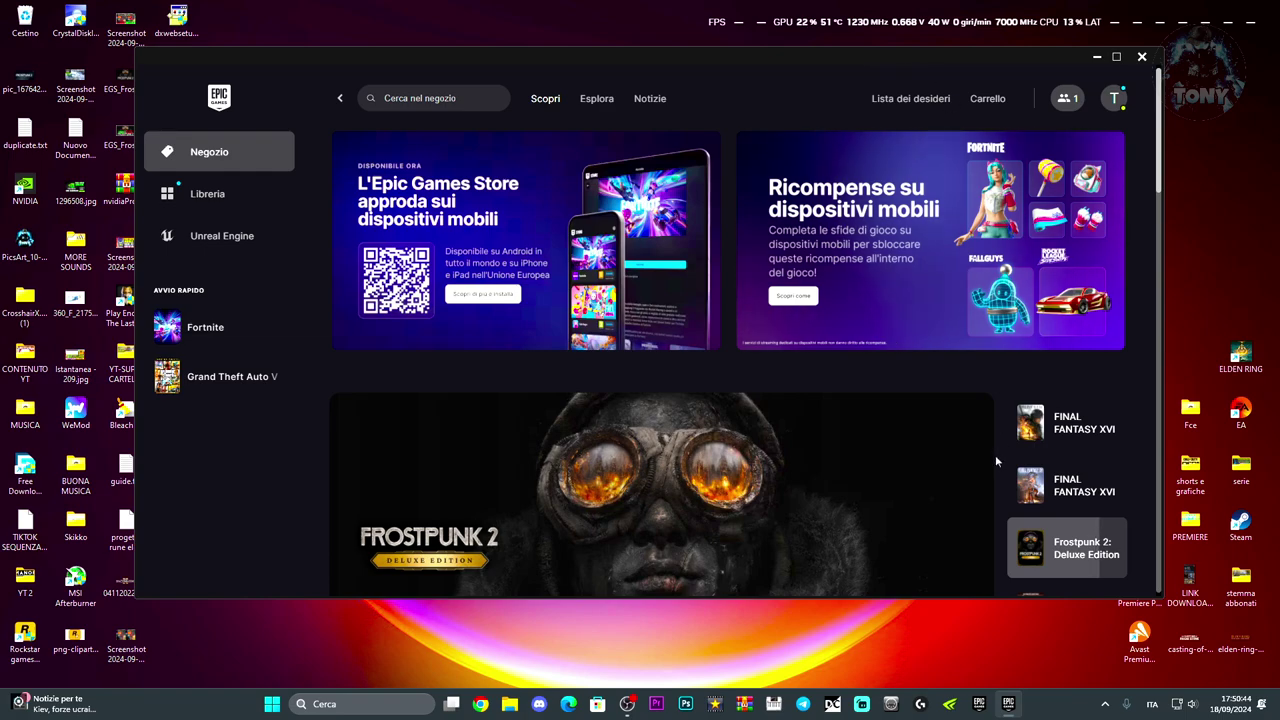
- Open the NVIDIA Control Panel
click(1105, 704)
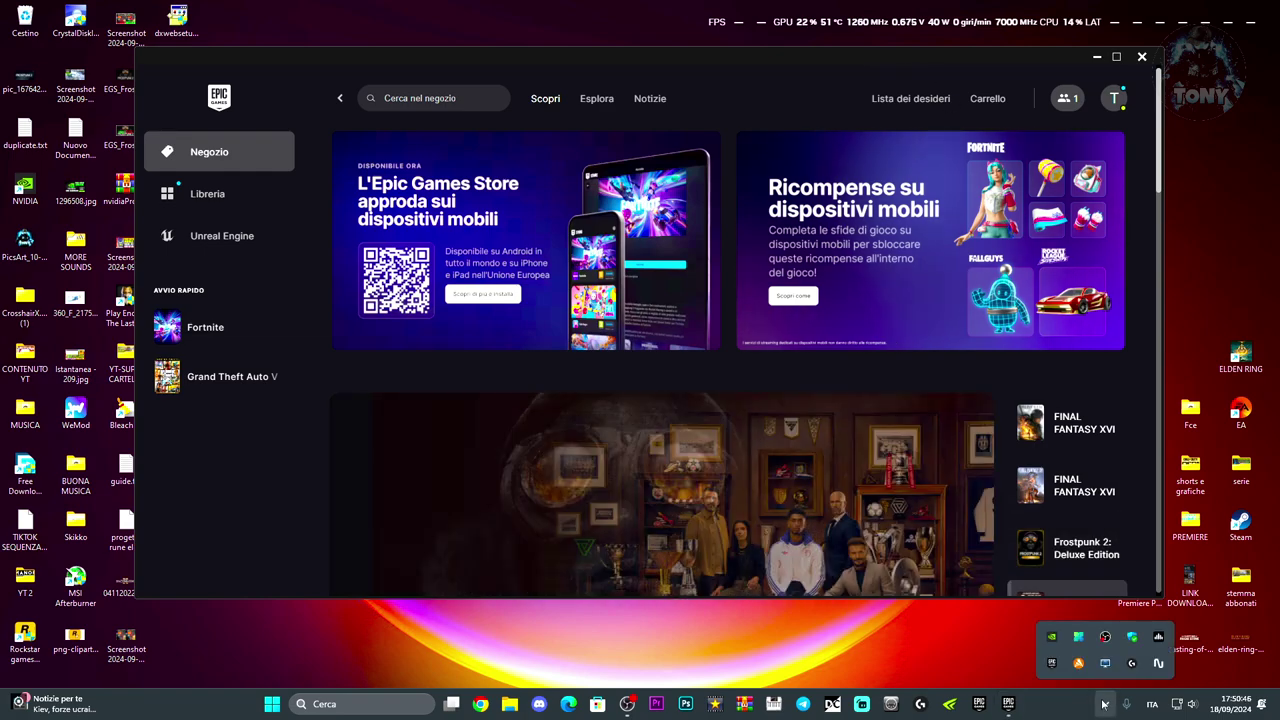
right_click(1051, 638)
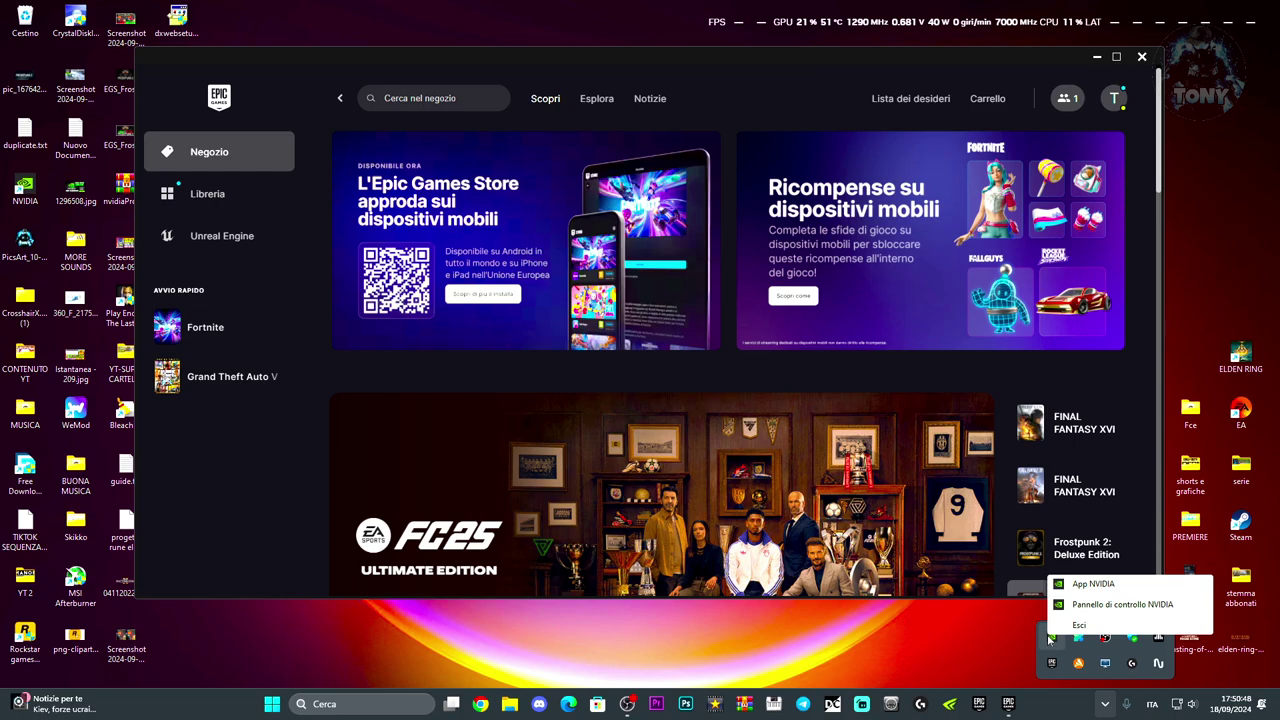
click(1101, 606)
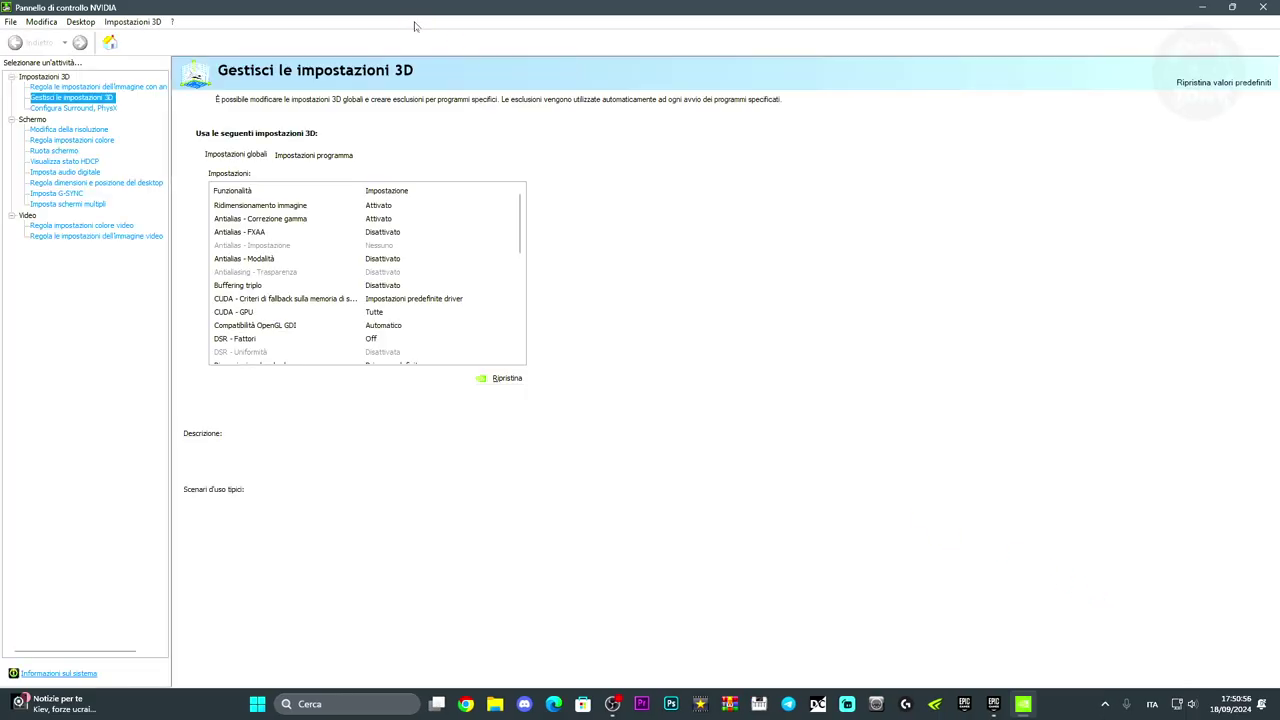
- Examine the display's resolution, refresh rate and output colour settings in the NVIDIA Control Panel
click(57, 130)
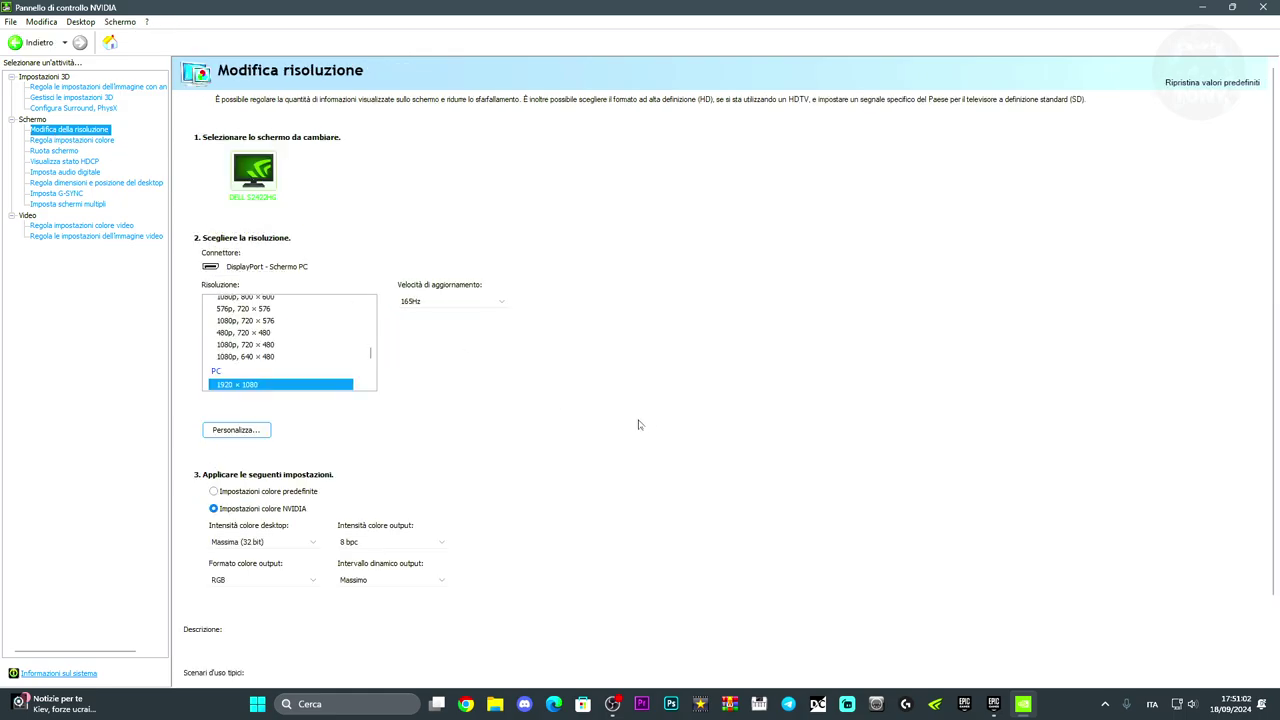
scroll(370, 360, down, 2)
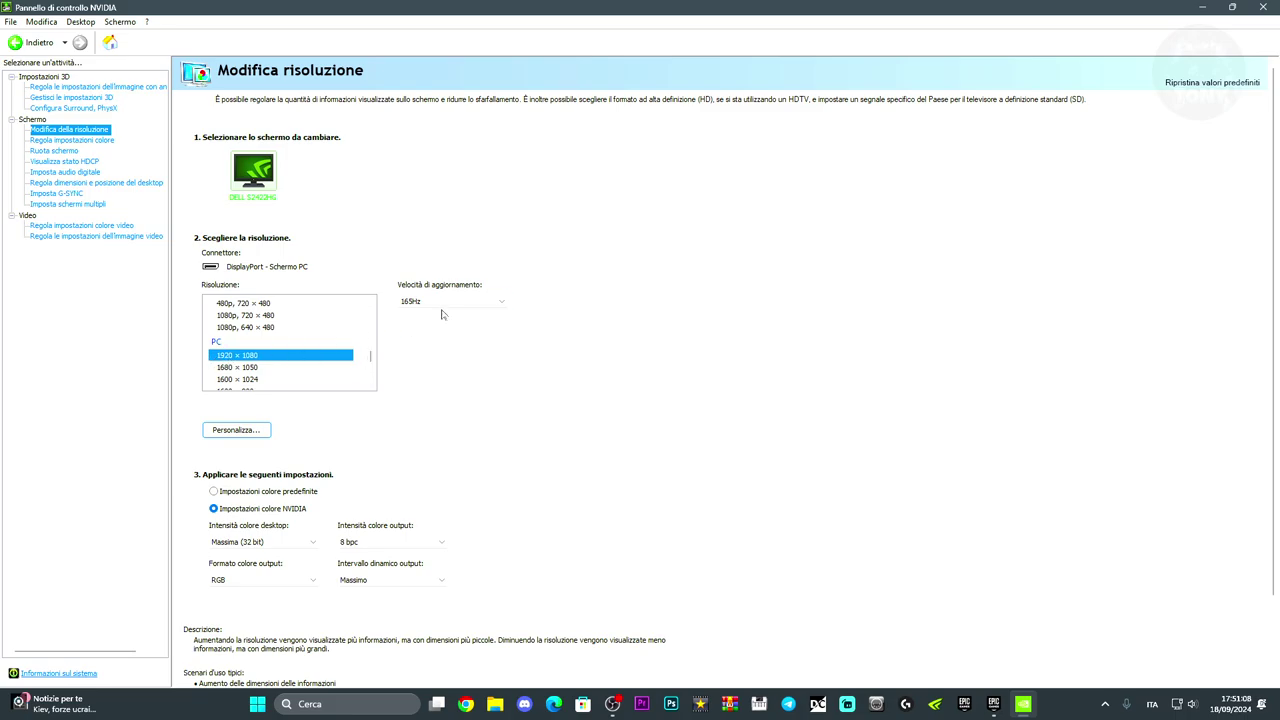
scroll(530, 520, down, 2)
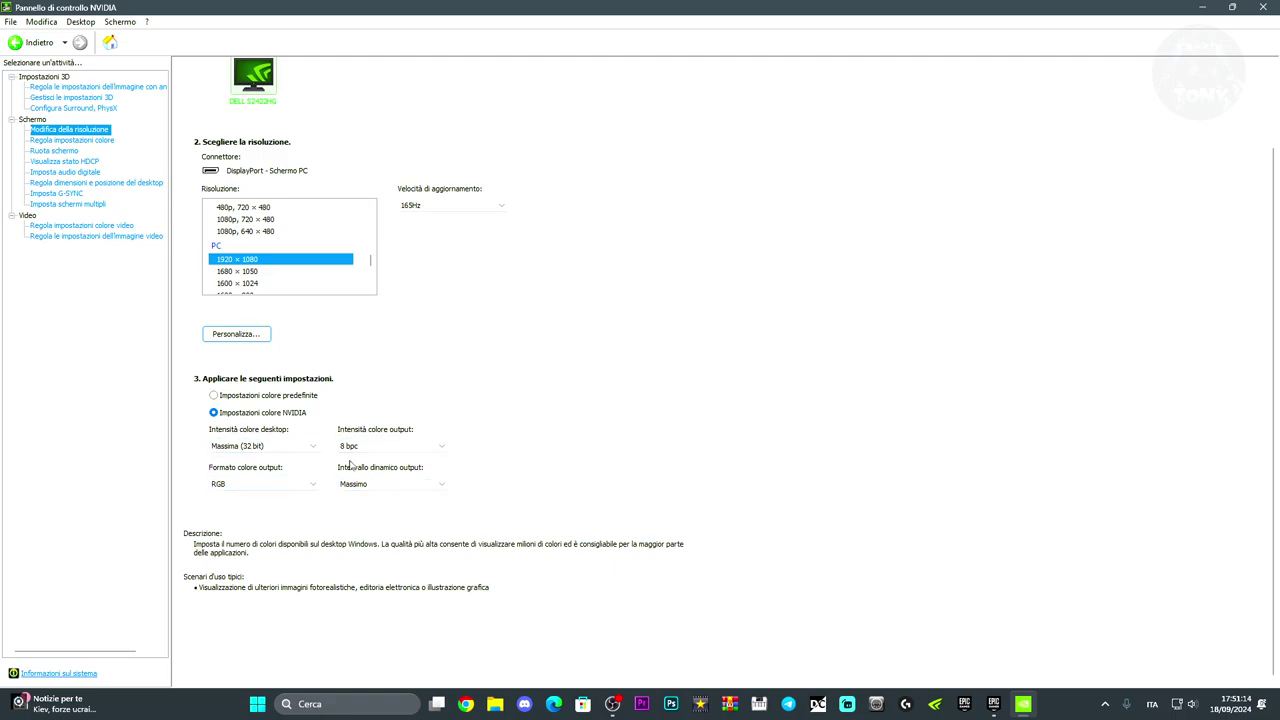
scroll(632, 438, up, 1)
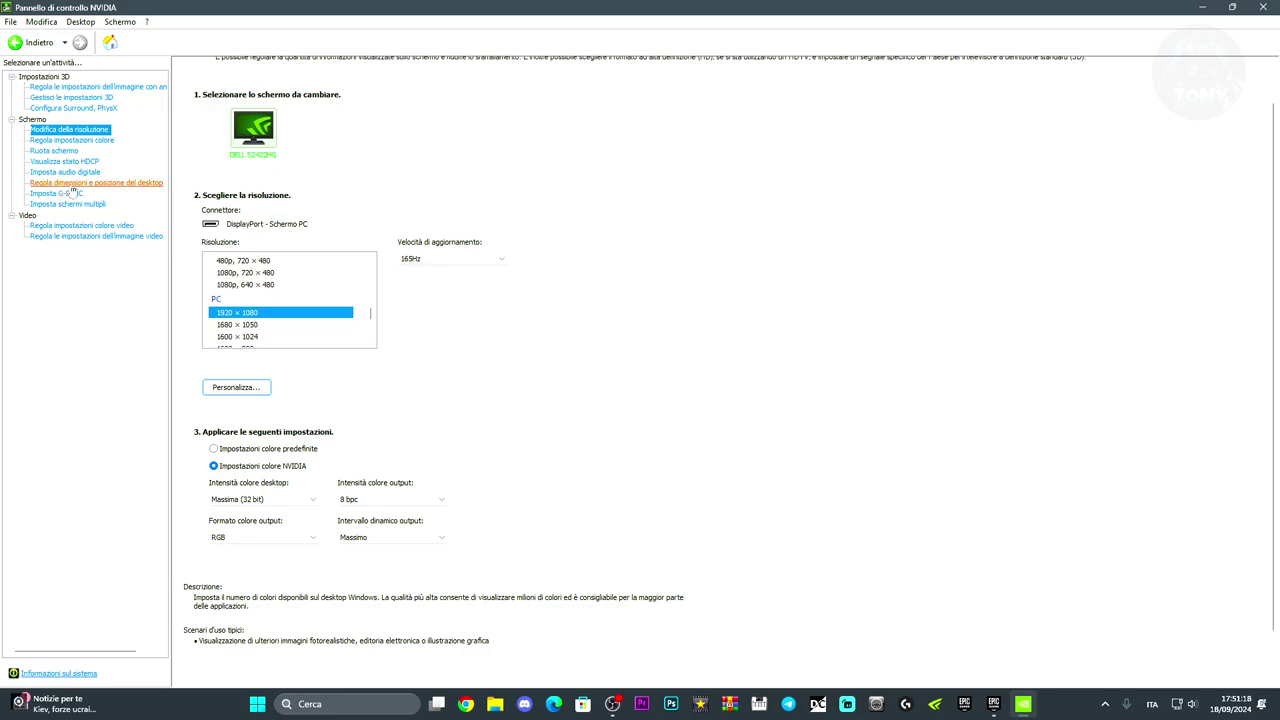
- Examine the desktop size and position settings, including the scaling and preview resolution options, and close the NVIDIA Control Panel
click(71, 185)
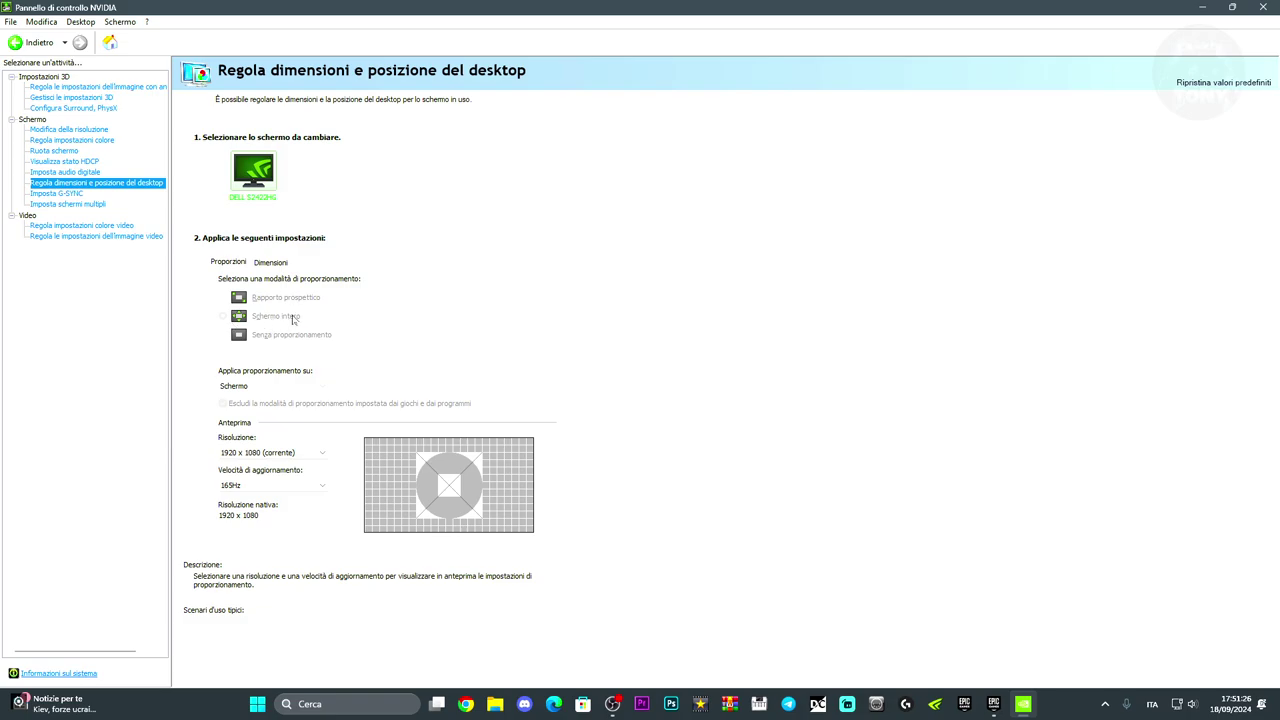
click(238, 262)
click(306, 453)
click(306, 453)
click(268, 453)
click(268, 453)
click(1262, 7)
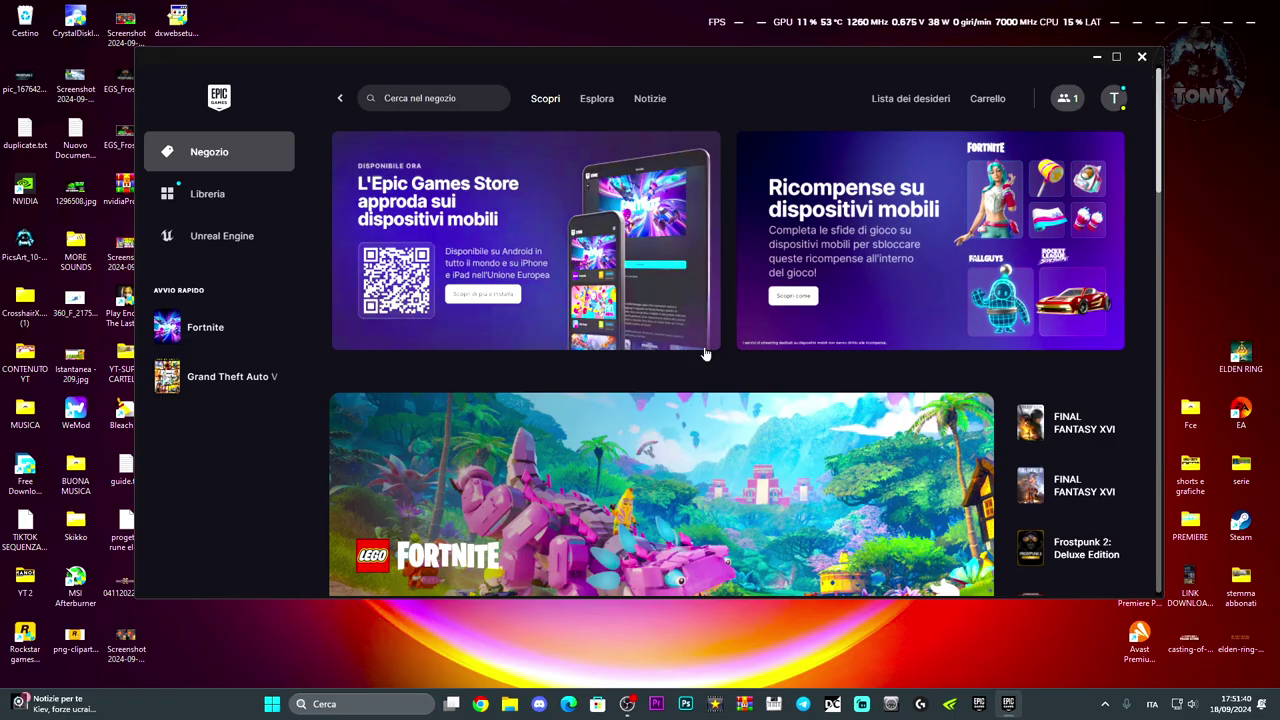
- Open the management options for Fortnite from the game library
click(208, 194)
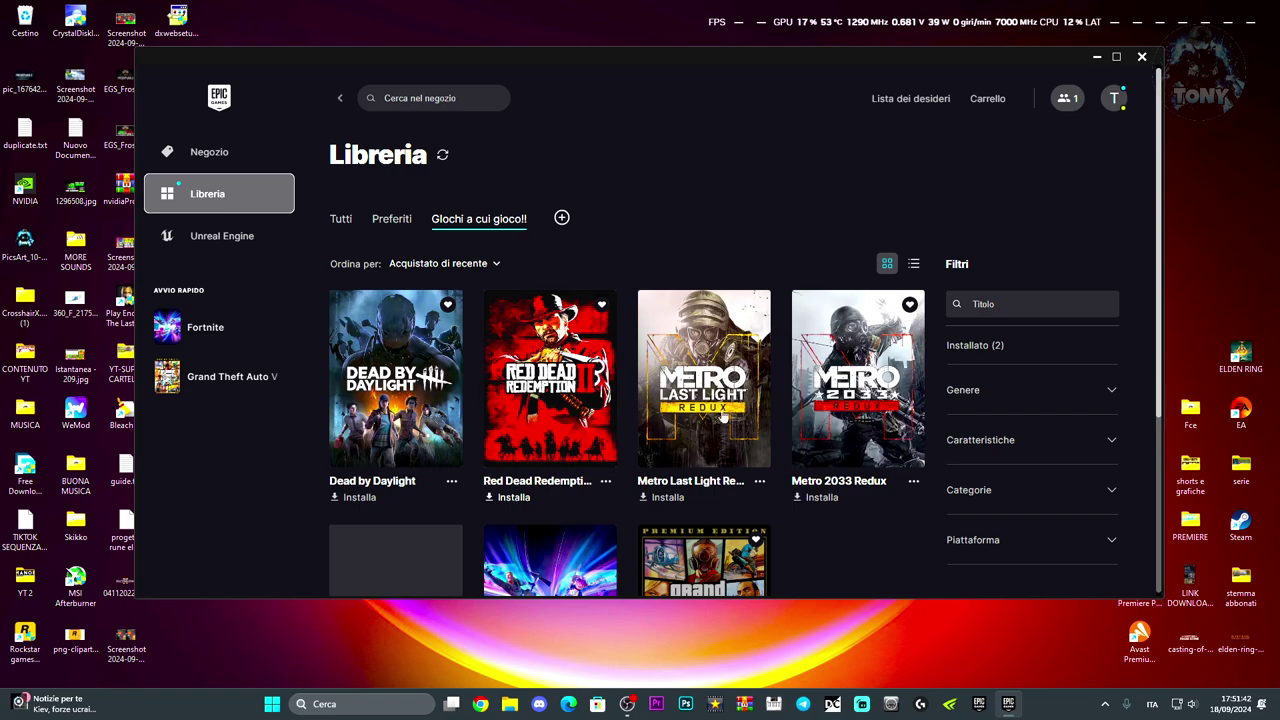
scroll(718, 509, down, 1)
scroll(718, 509, down, 2)
click(605, 448)
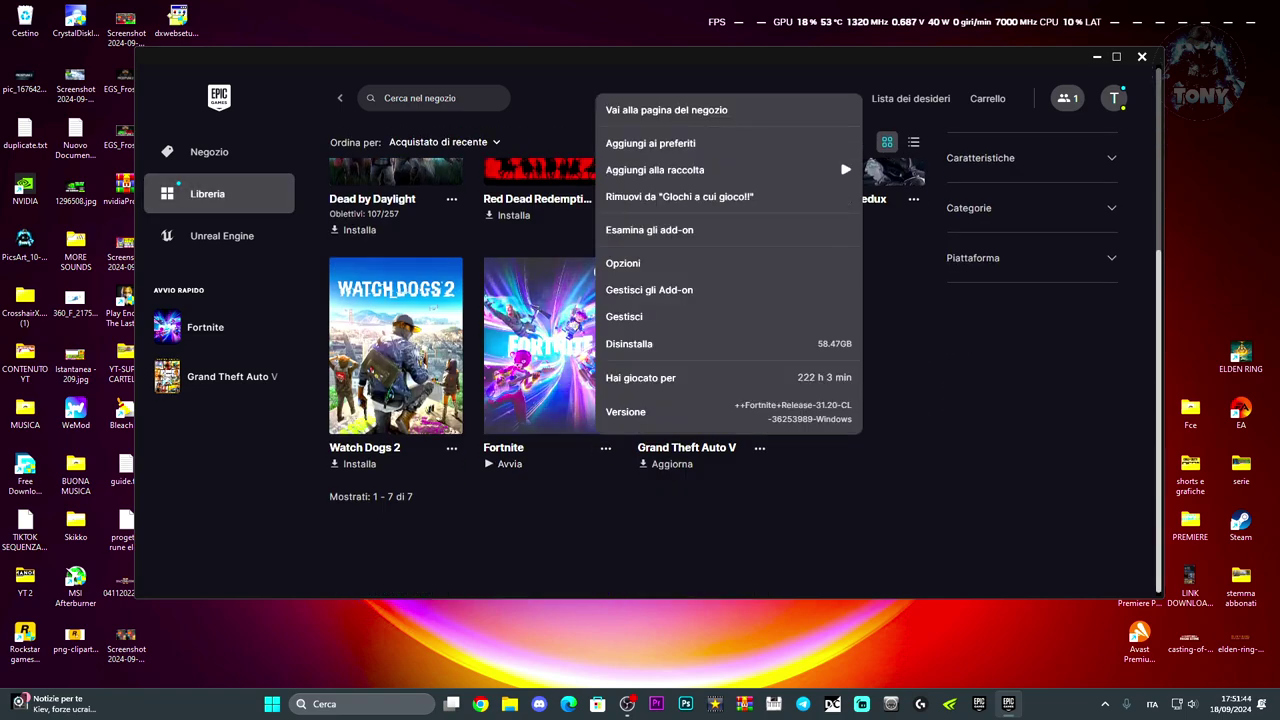
click(638, 322)
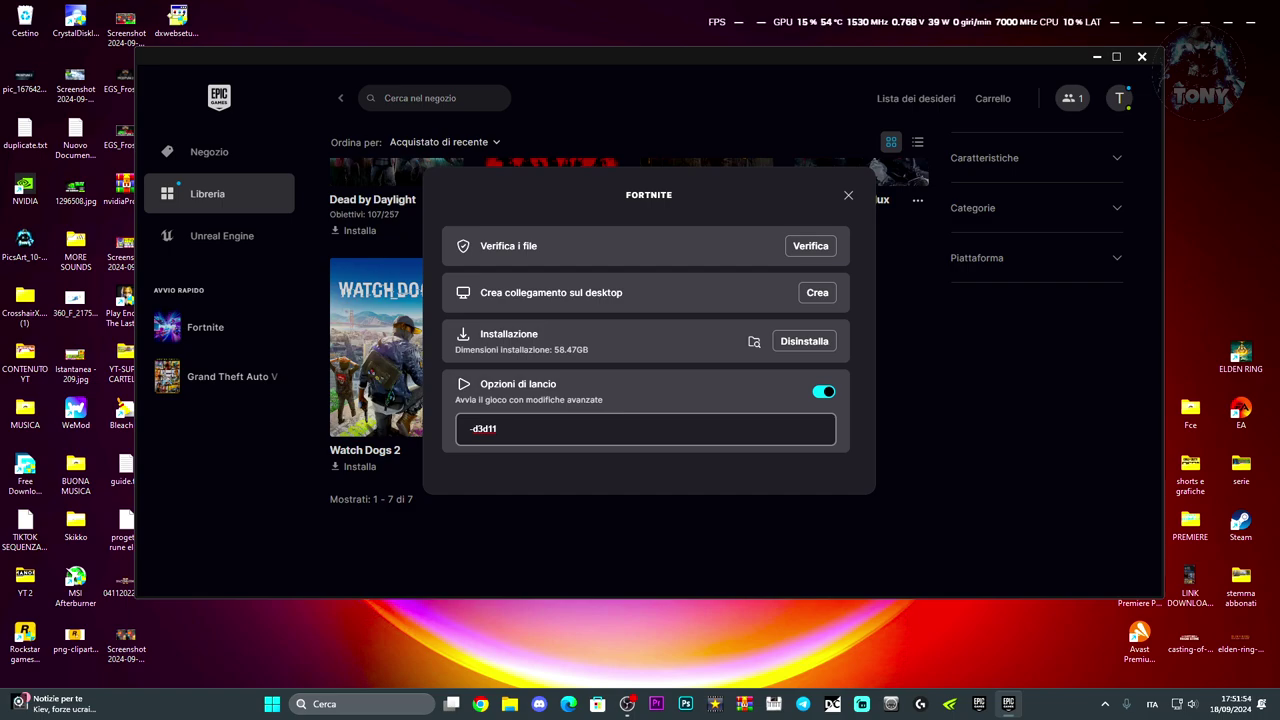
- Open Fortnite's installation folder and go to FortniteGame\Binaries\Win64
click(755, 342)
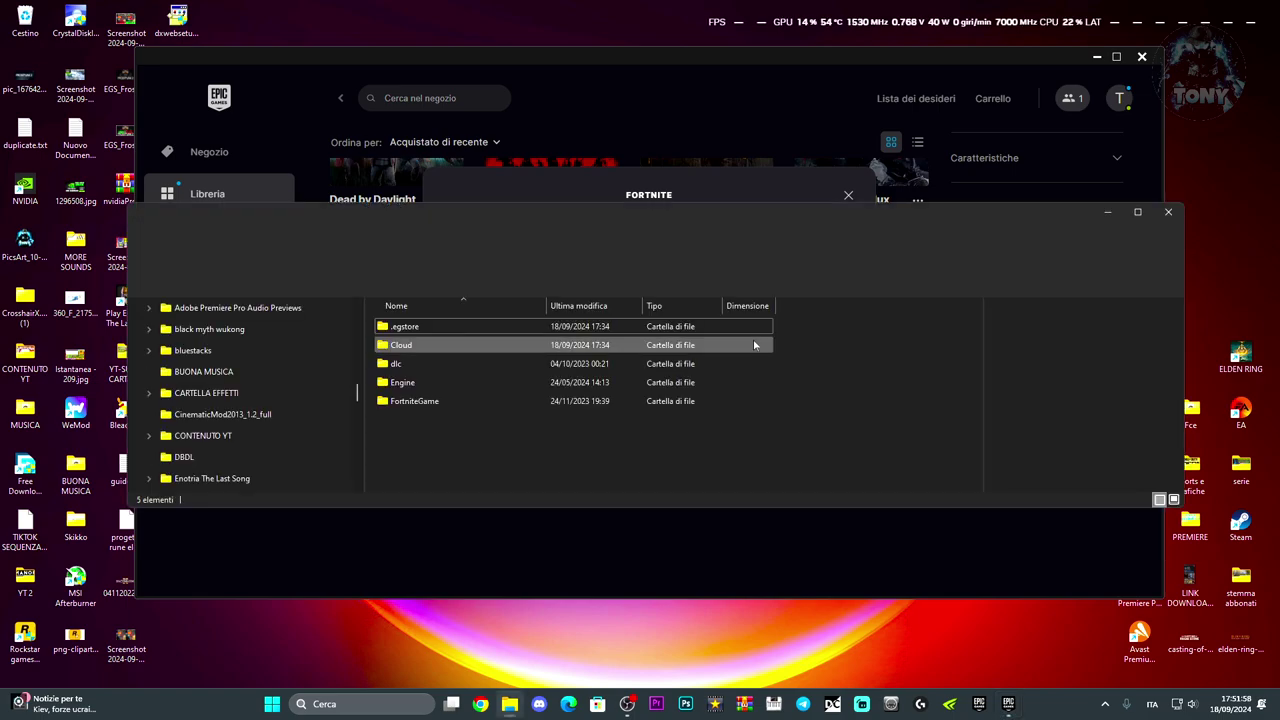
double_click(458, 401)
double_click(464, 330)
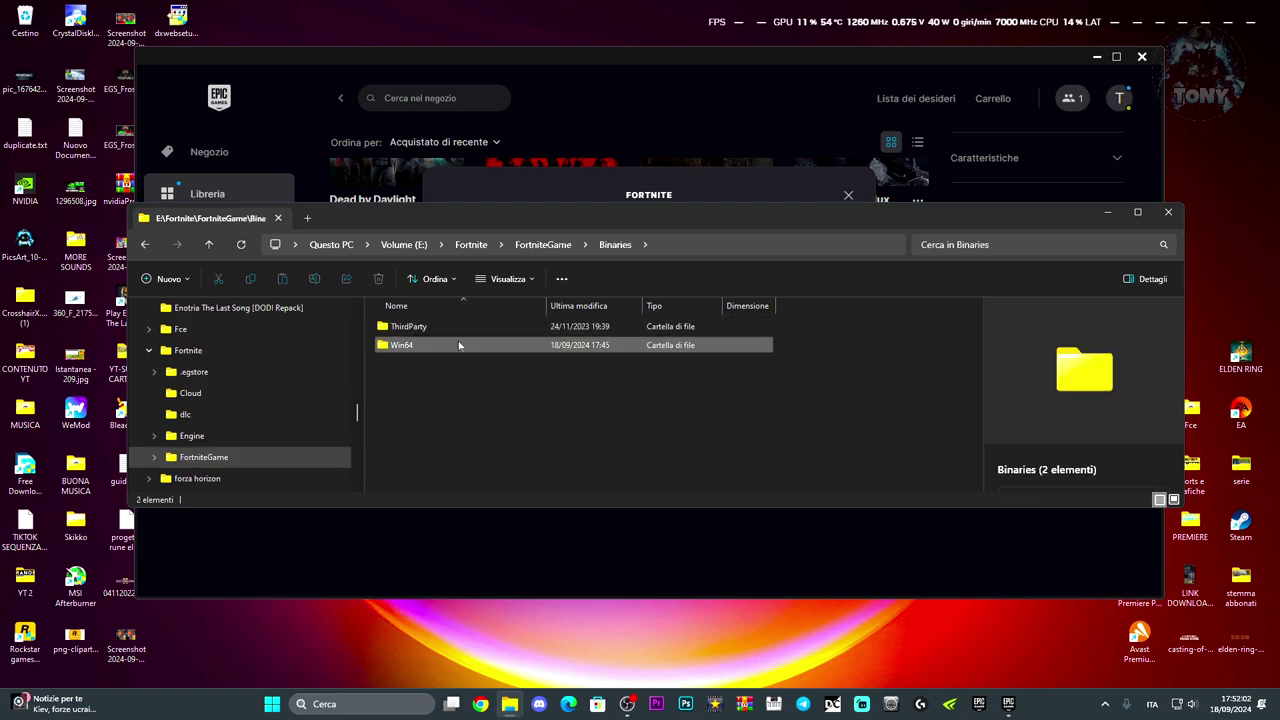
double_click(470, 345)
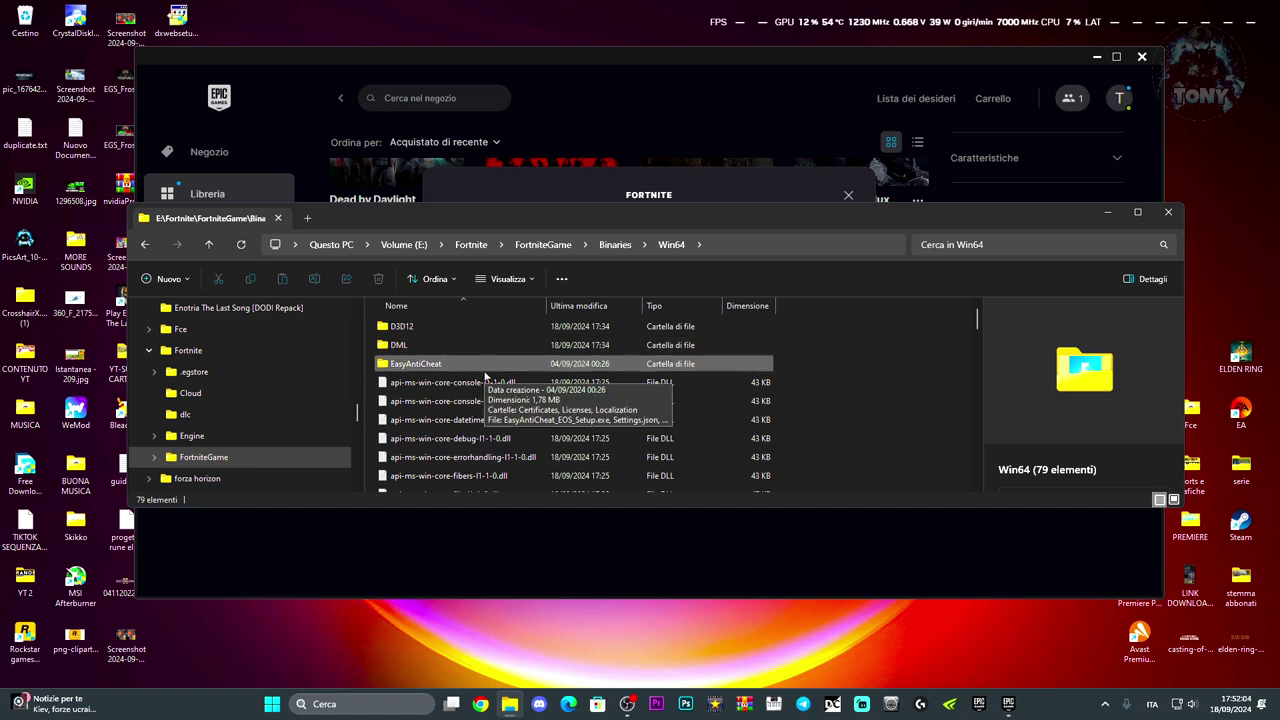
- Check the fullscreen optimization and run-as-administrator options in the compatibility properties of FortniteClient-Win64-Shipping.exe, and accept the dialog
scroll(485, 375, down, 15)
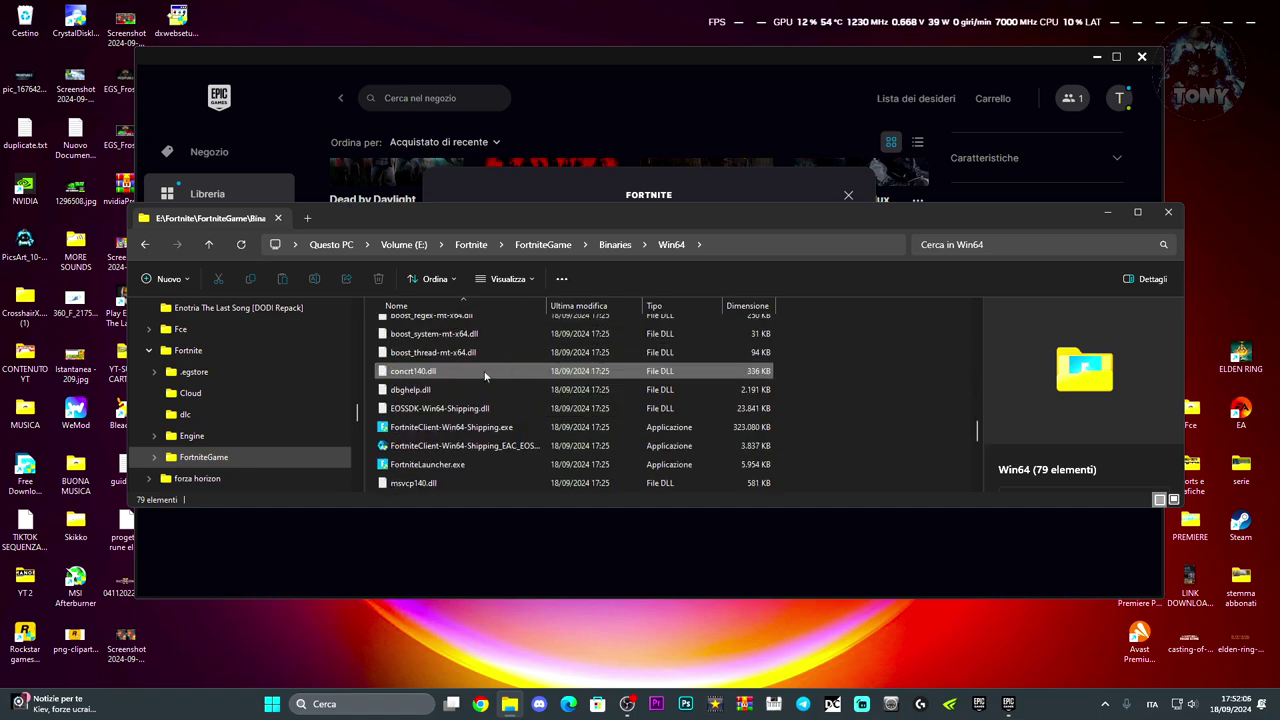
scroll(485, 375, down, 1)
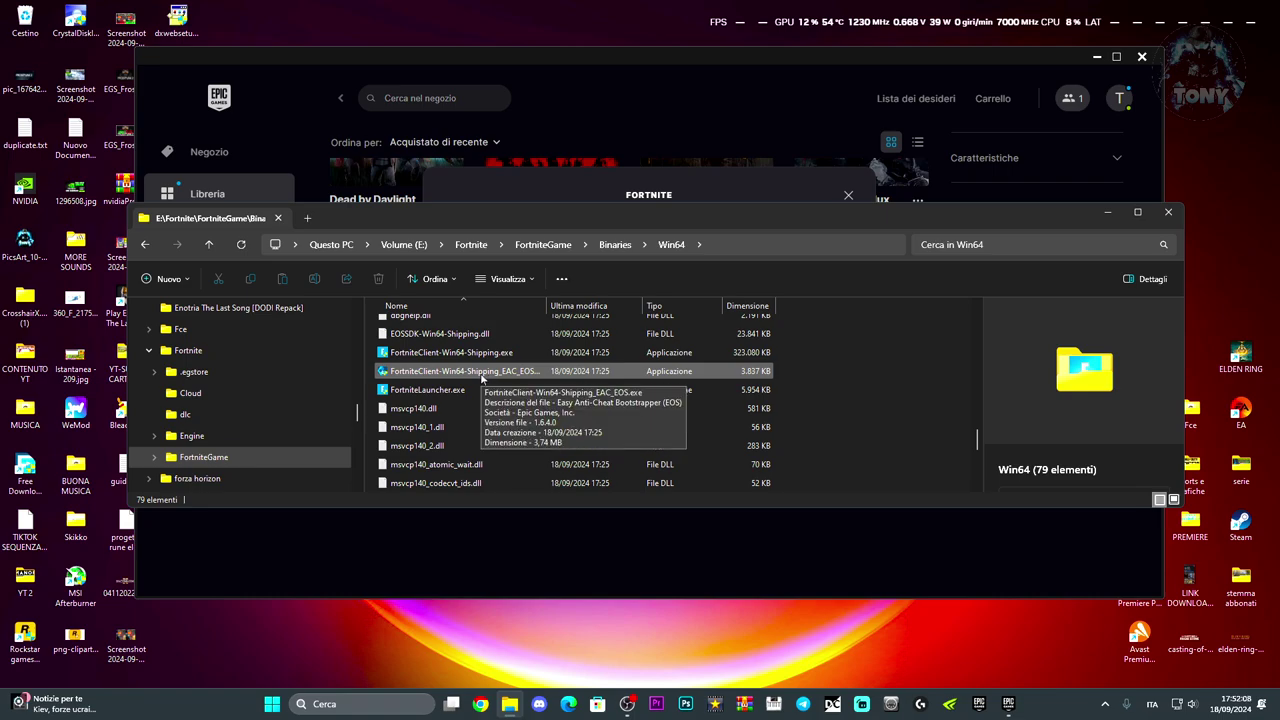
click(486, 354)
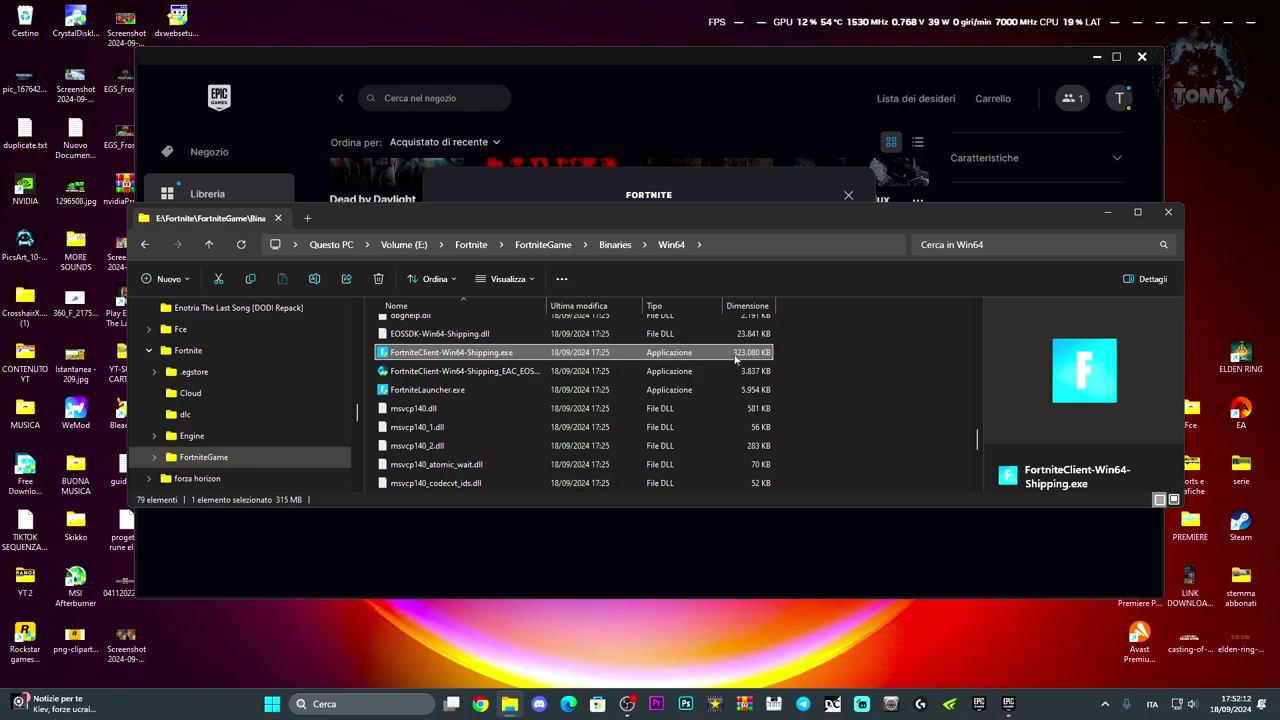
right_click(481, 355)
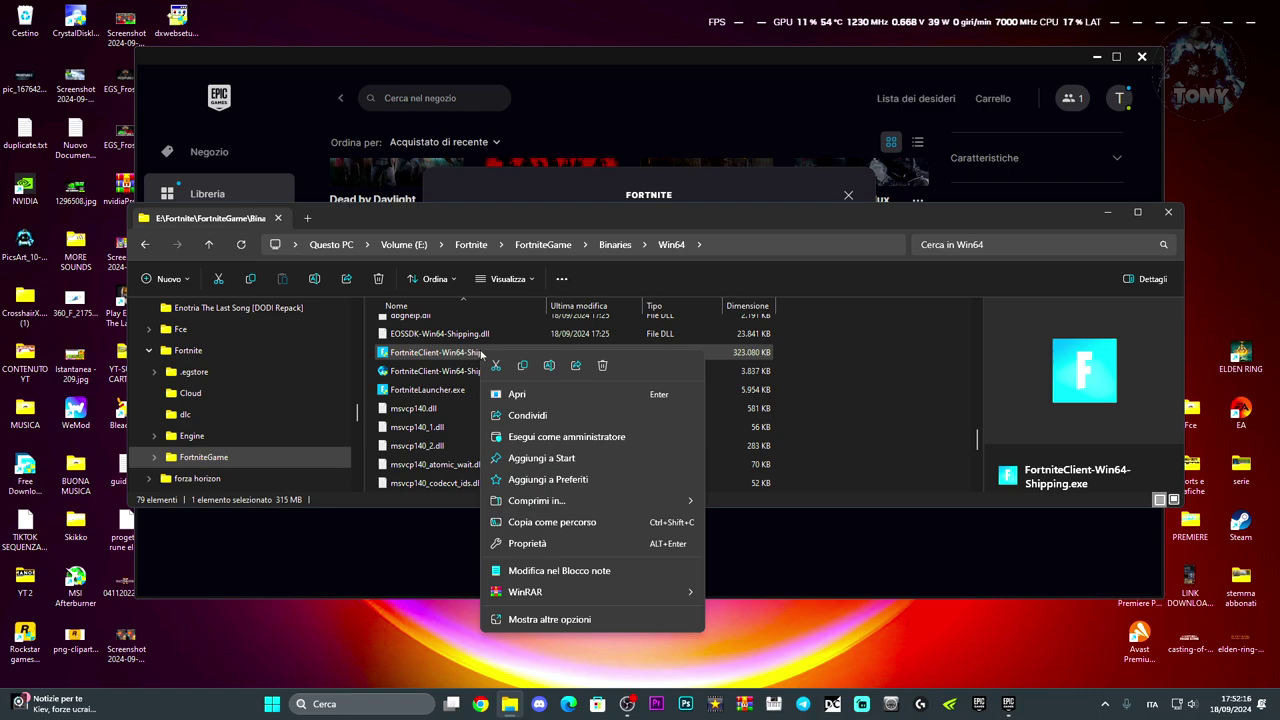
click(526, 621)
click(523, 683)
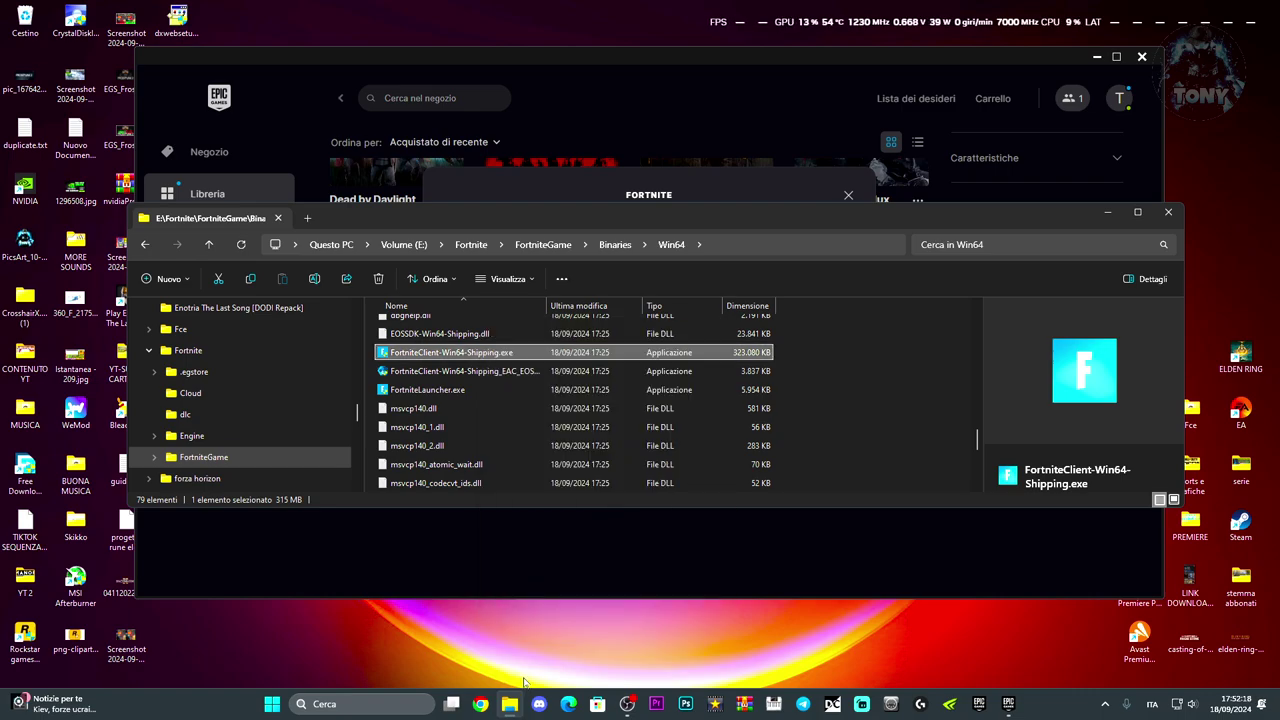
click(613, 347)
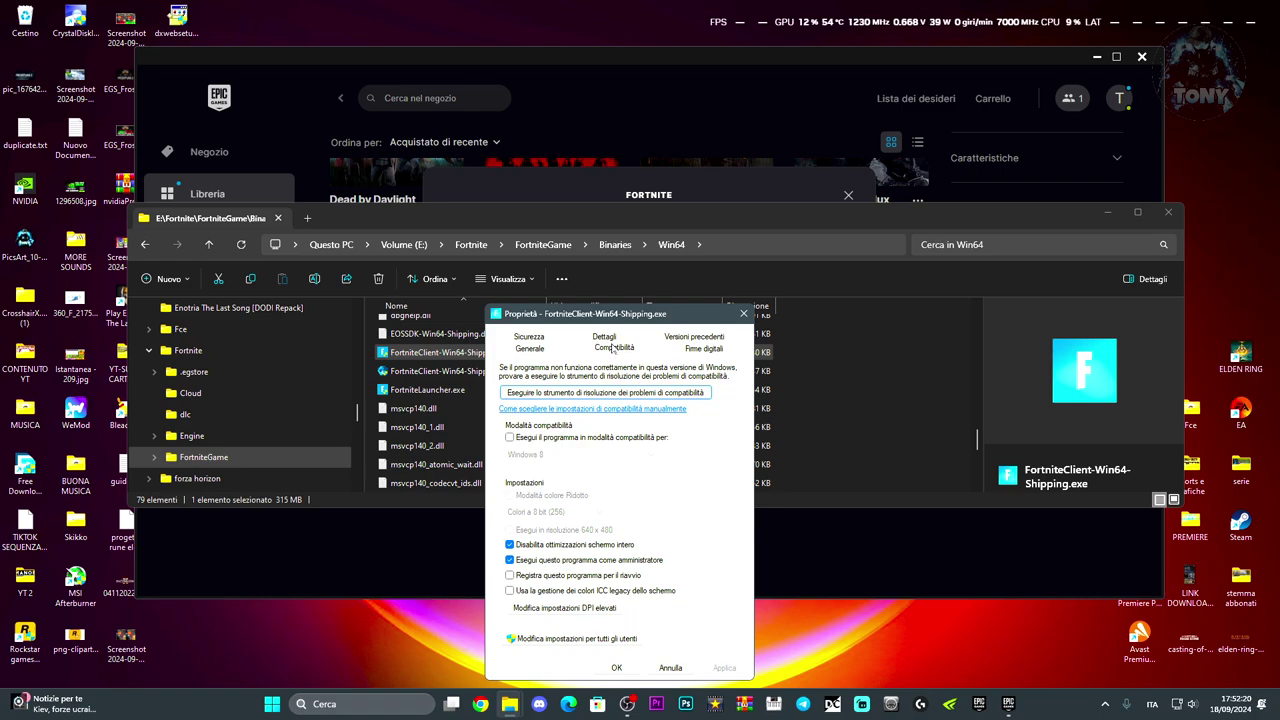
drag(618, 315, 967, 157)
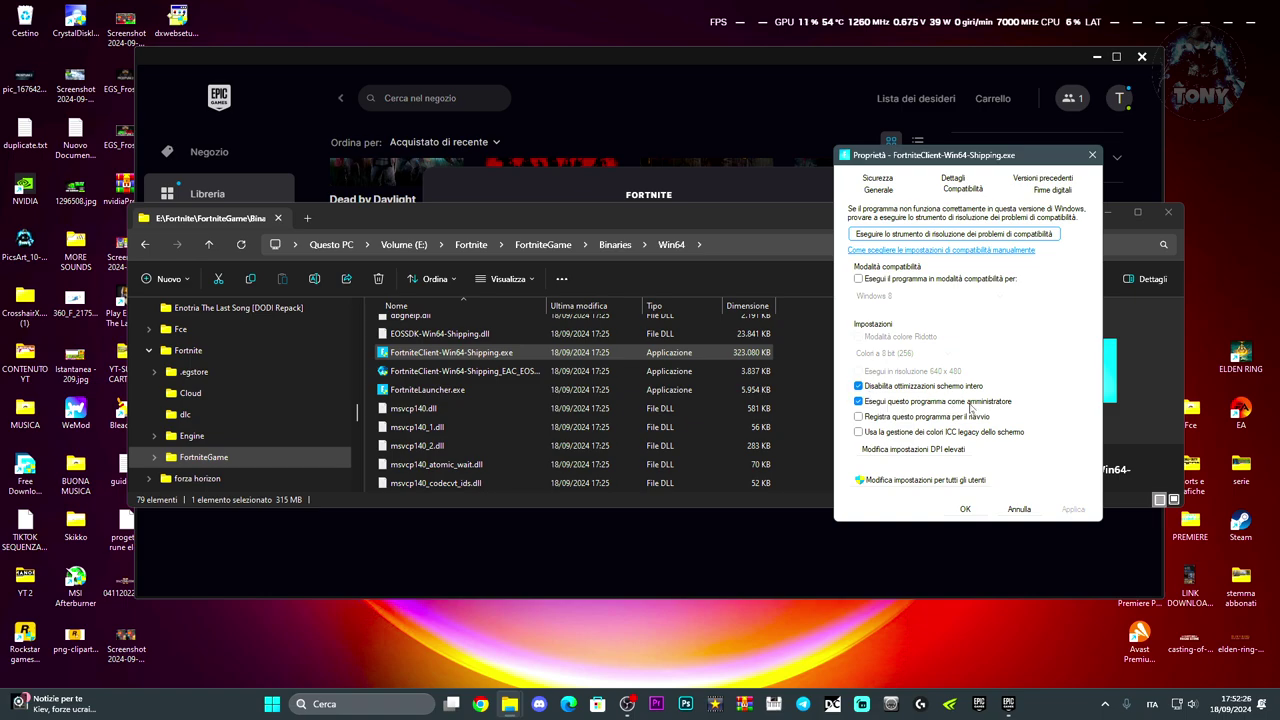
click(966, 510)
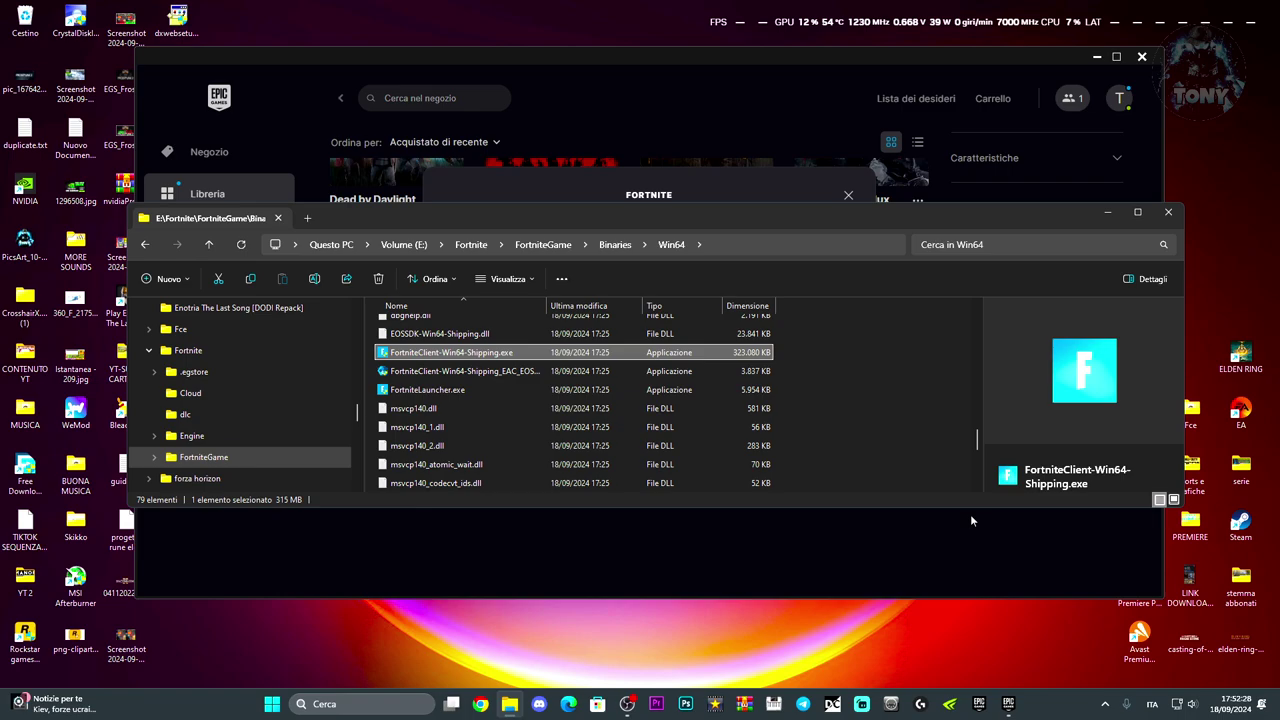
- Show the extended options for the three Fortnite executables, and put away the Win64 folder and Fortnite's management dialog
drag(370, 356, 460, 397)
right_click(460, 397)
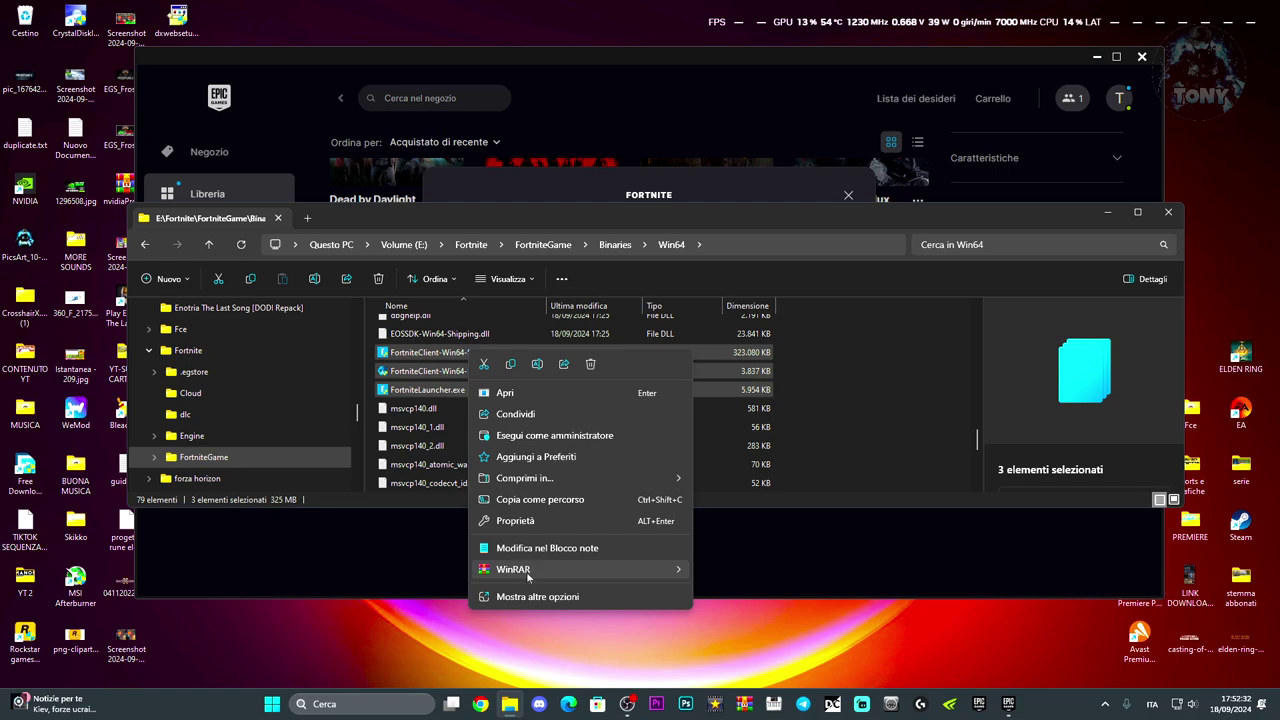
click(532, 600)
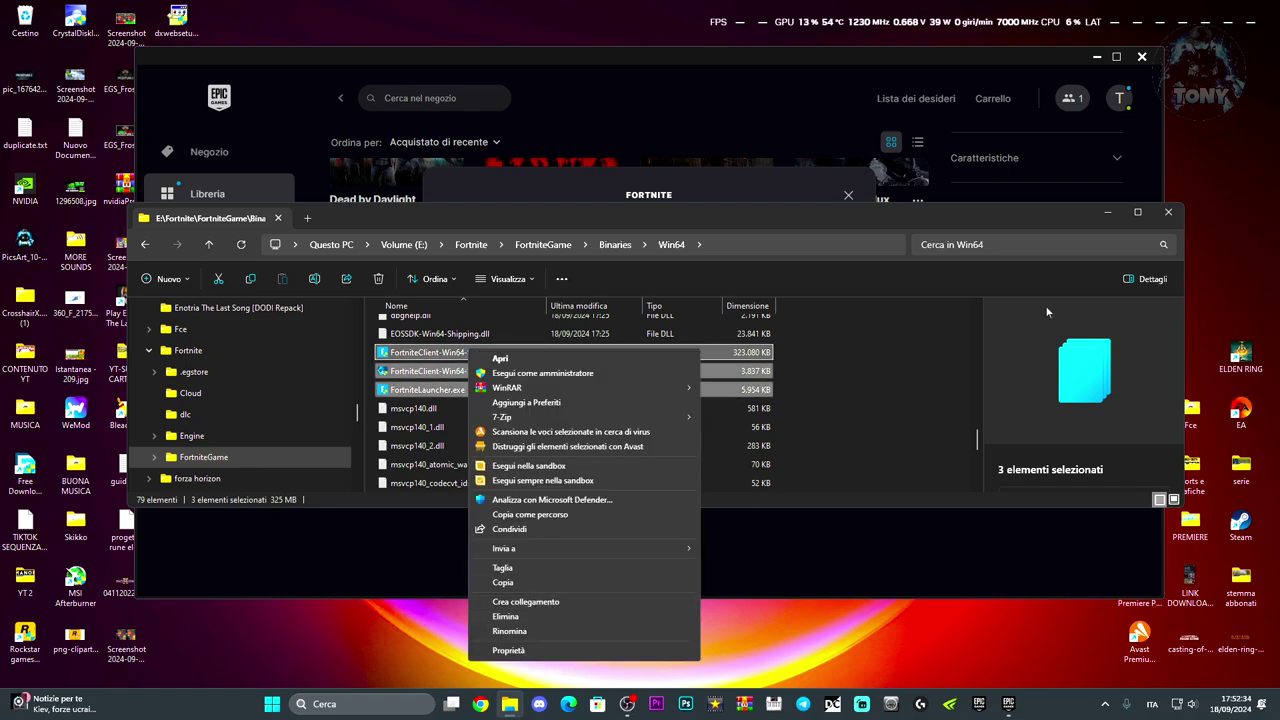
click(1107, 212)
click(1107, 212)
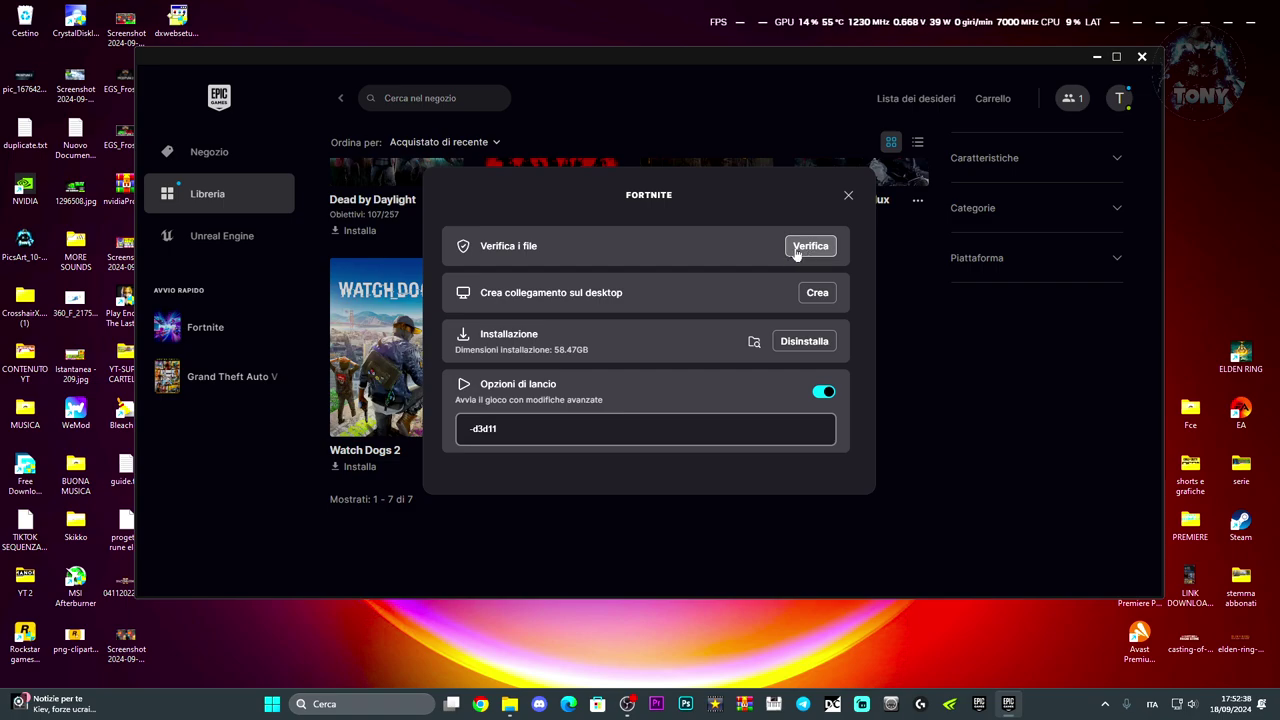
click(849, 196)
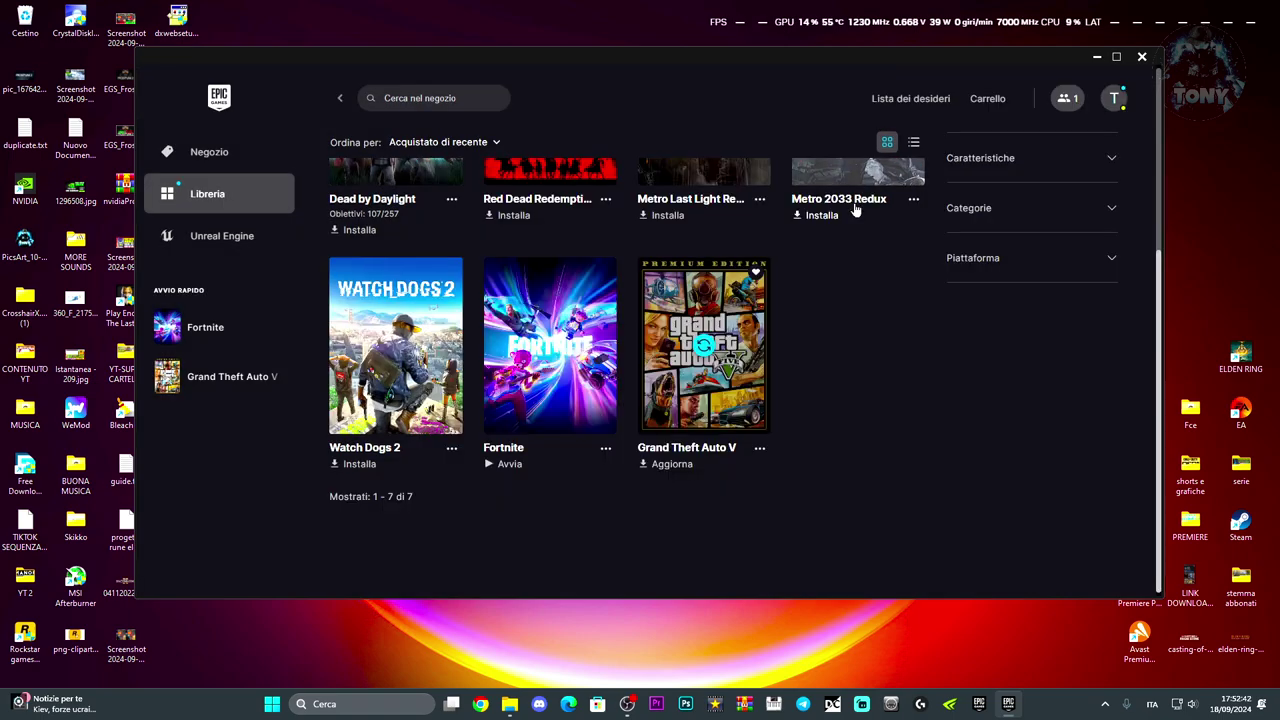
scroll(845, 330, up, 3)
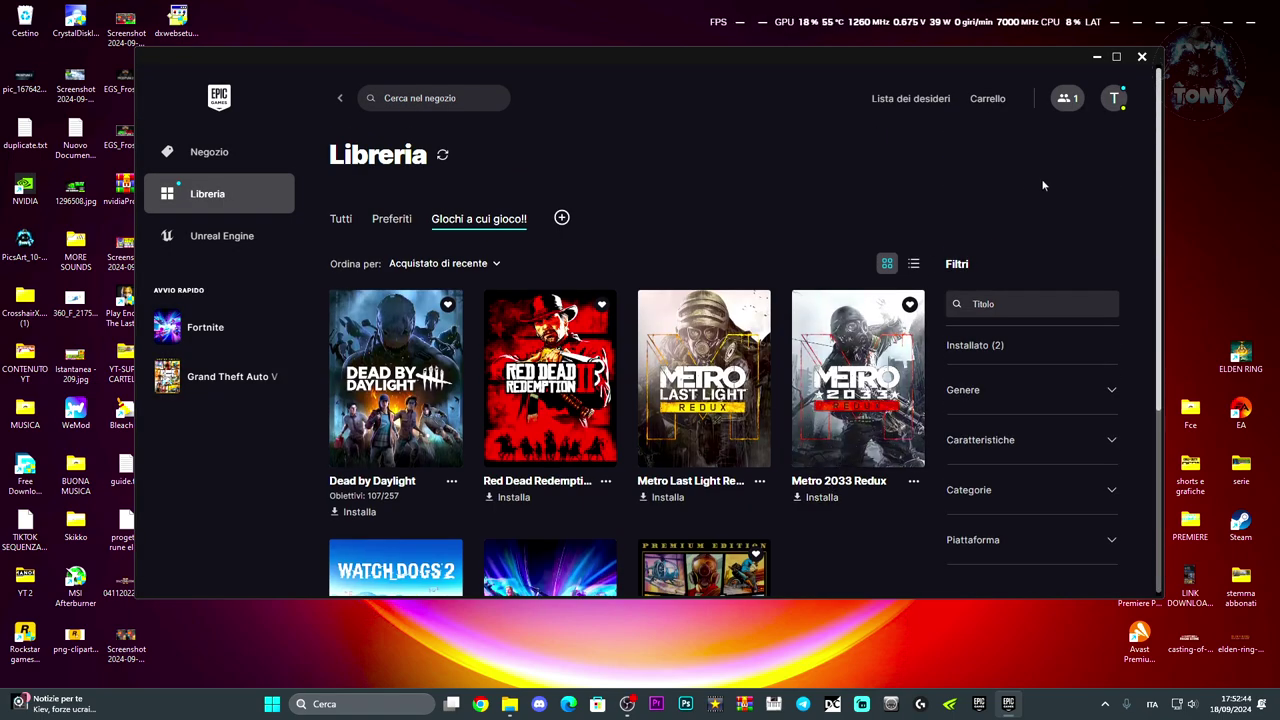
- Review the launcher settings through the troubleshooting and game management sections, and return to the library
click(1116, 100)
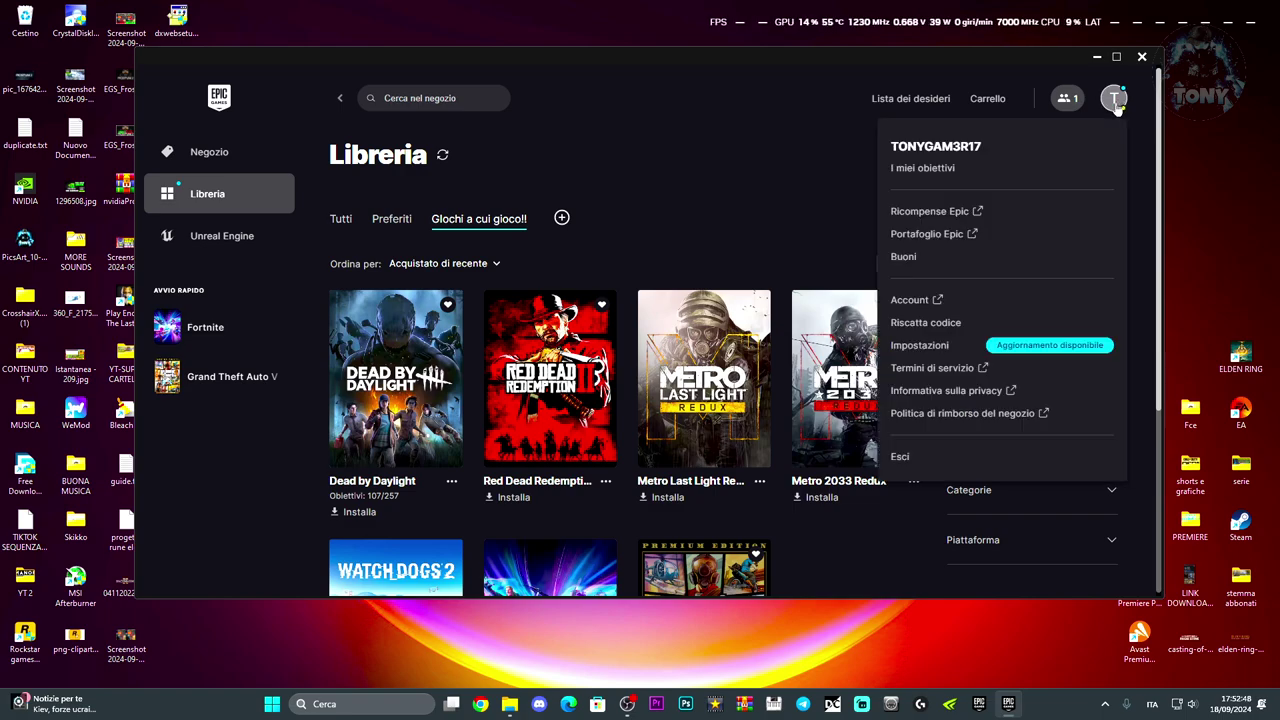
click(915, 344)
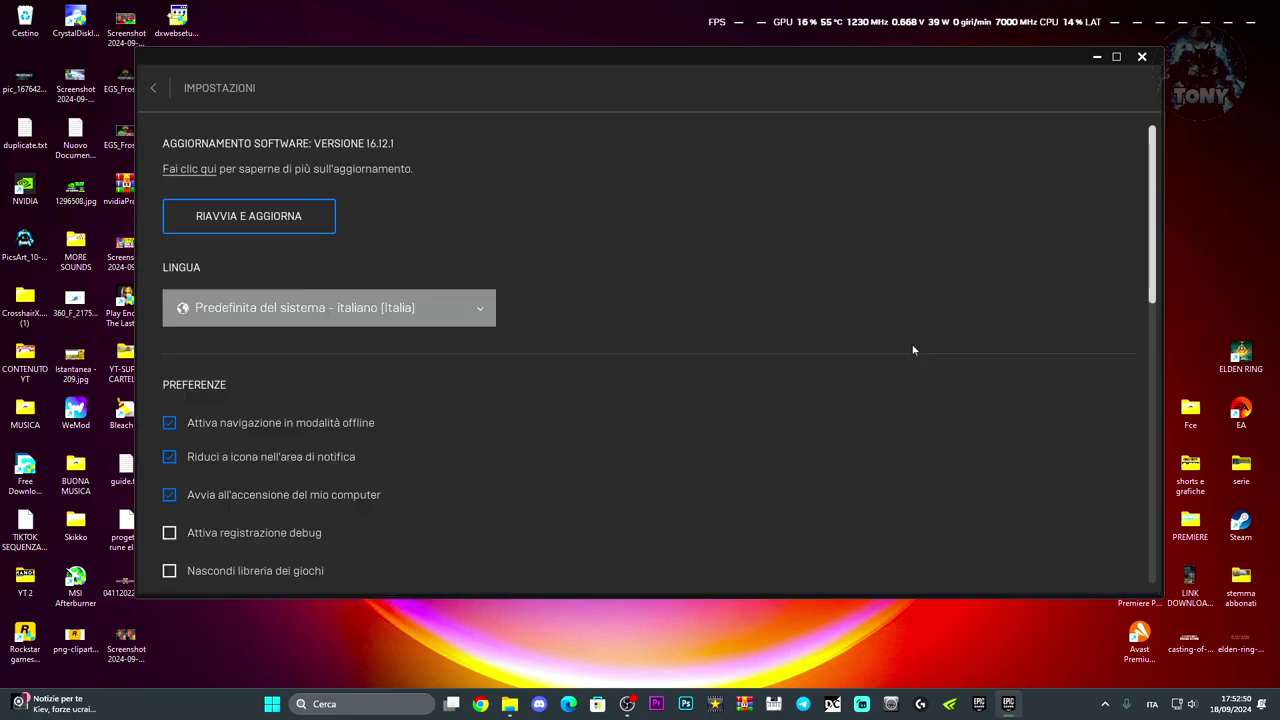
scroll(715, 397, down, 9)
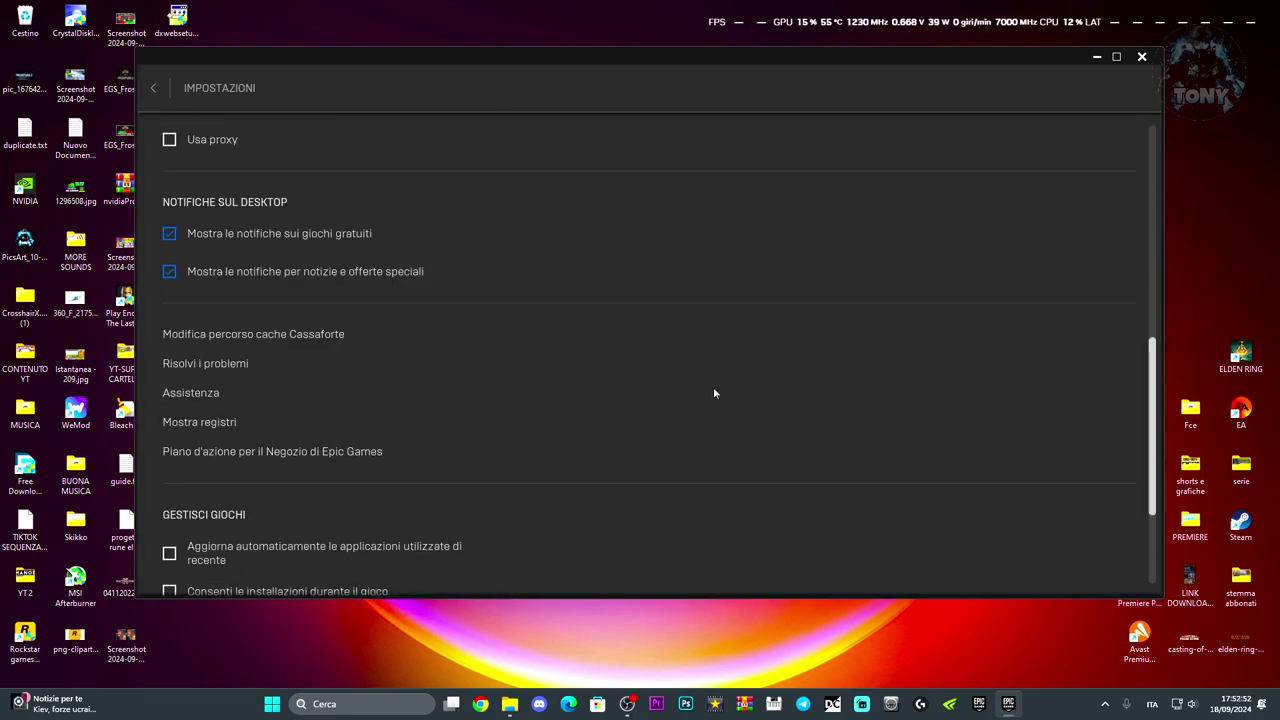
scroll(724, 386, up, 1)
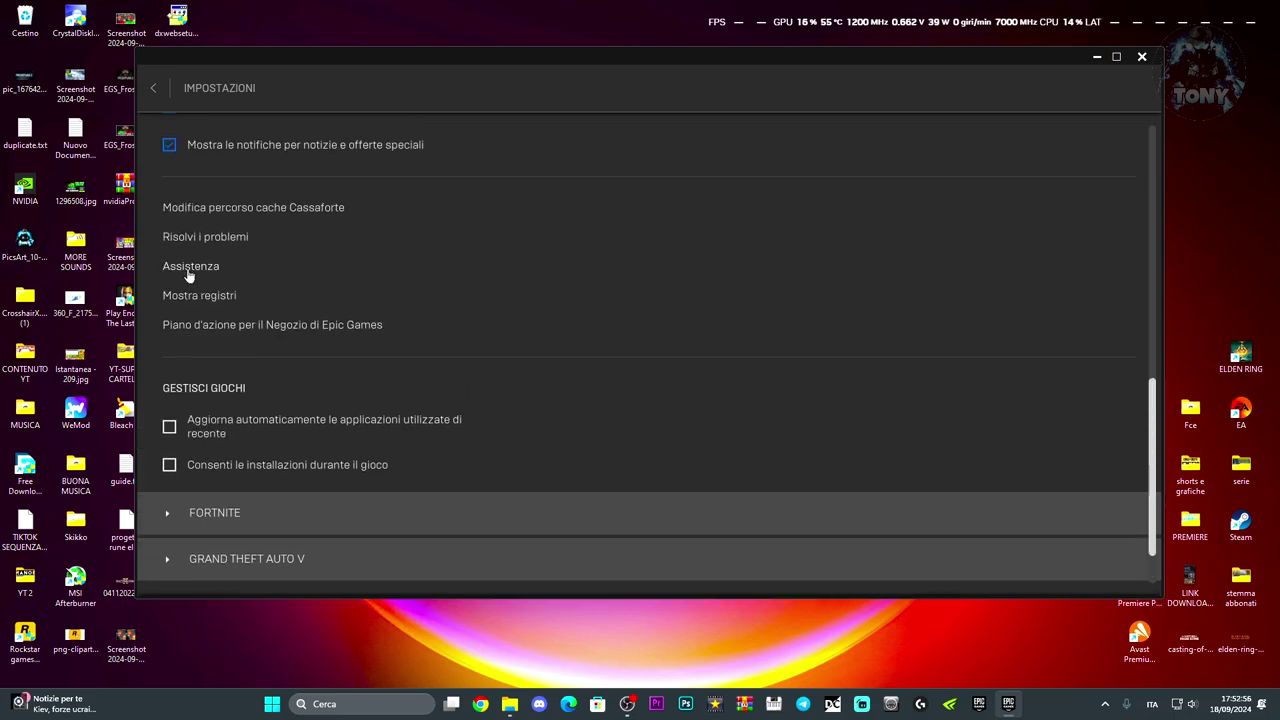
click(158, 90)
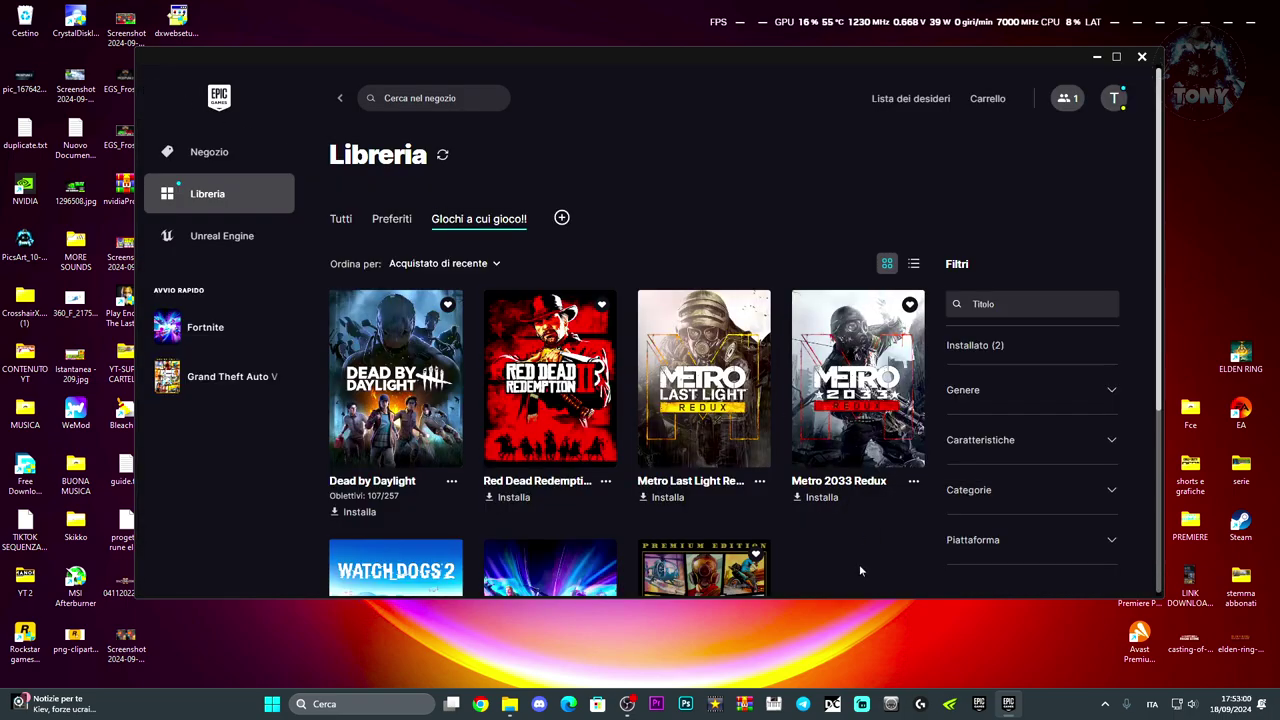
- Launch Fortnite from the library, and quit the game once its lobby has loaded
scroll(826, 441, down, 3)
scroll(826, 441, up, 2)
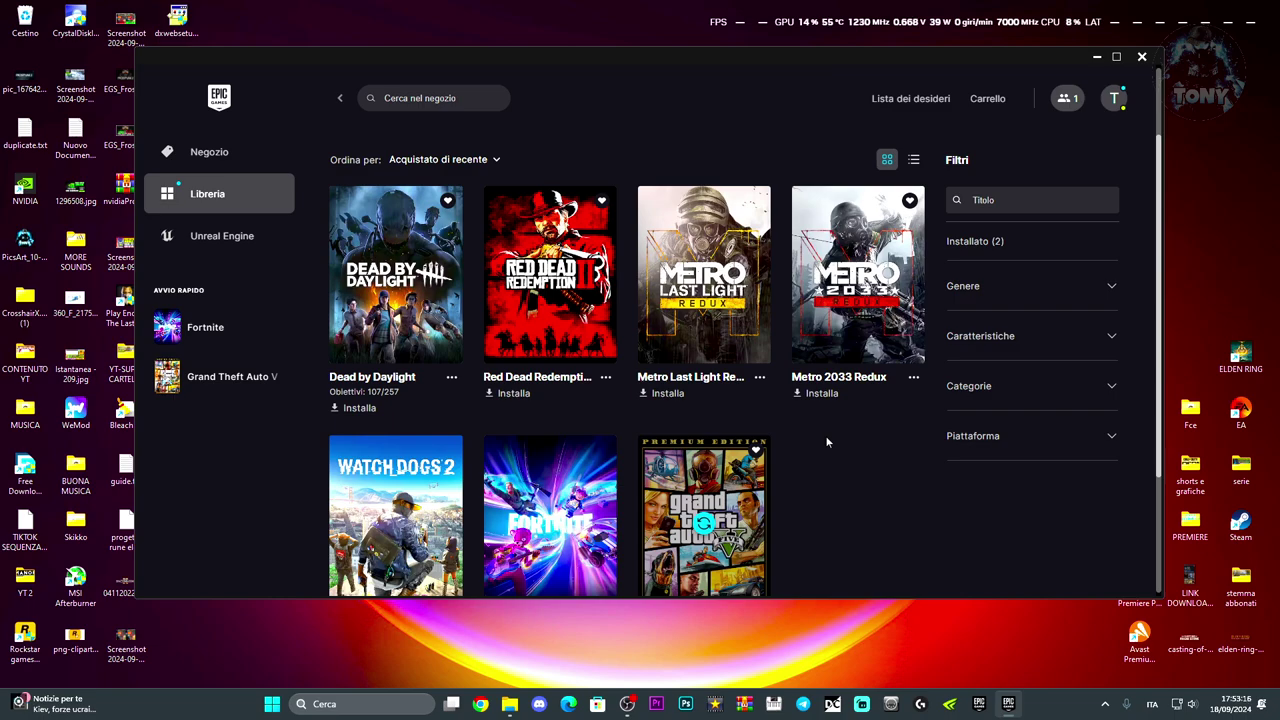
scroll(825, 435, down, 1)
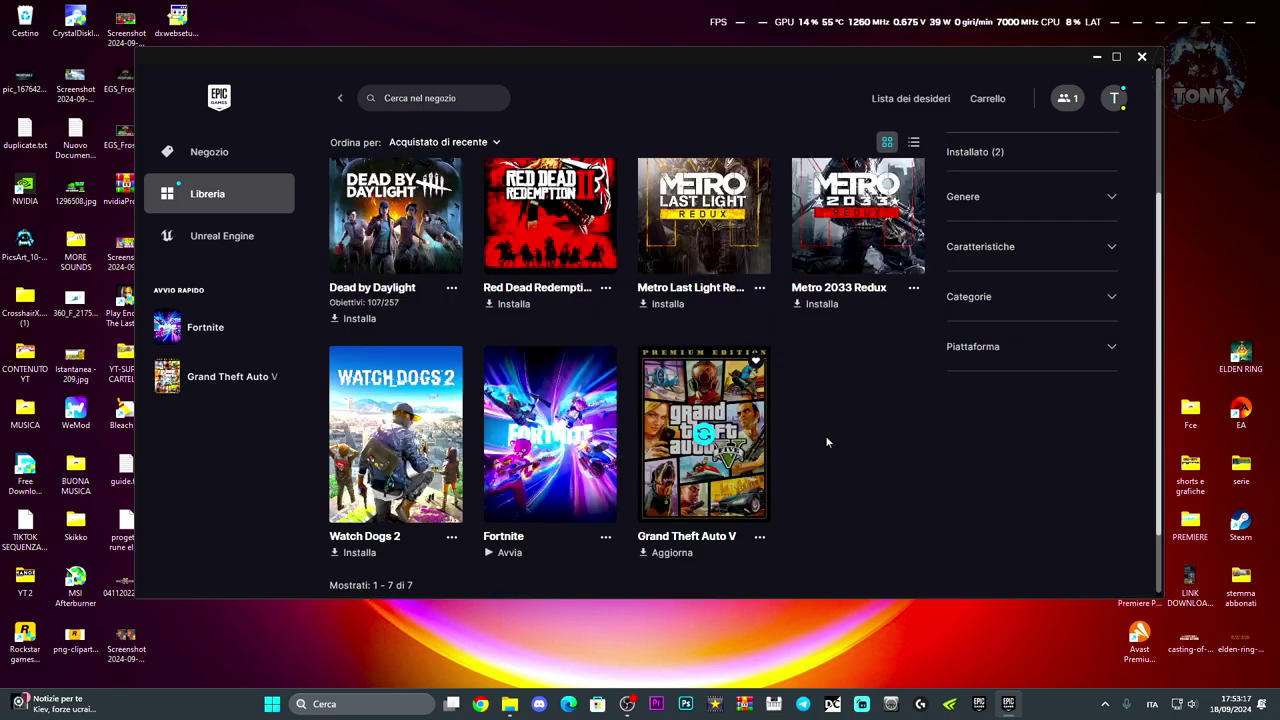
click(507, 553)
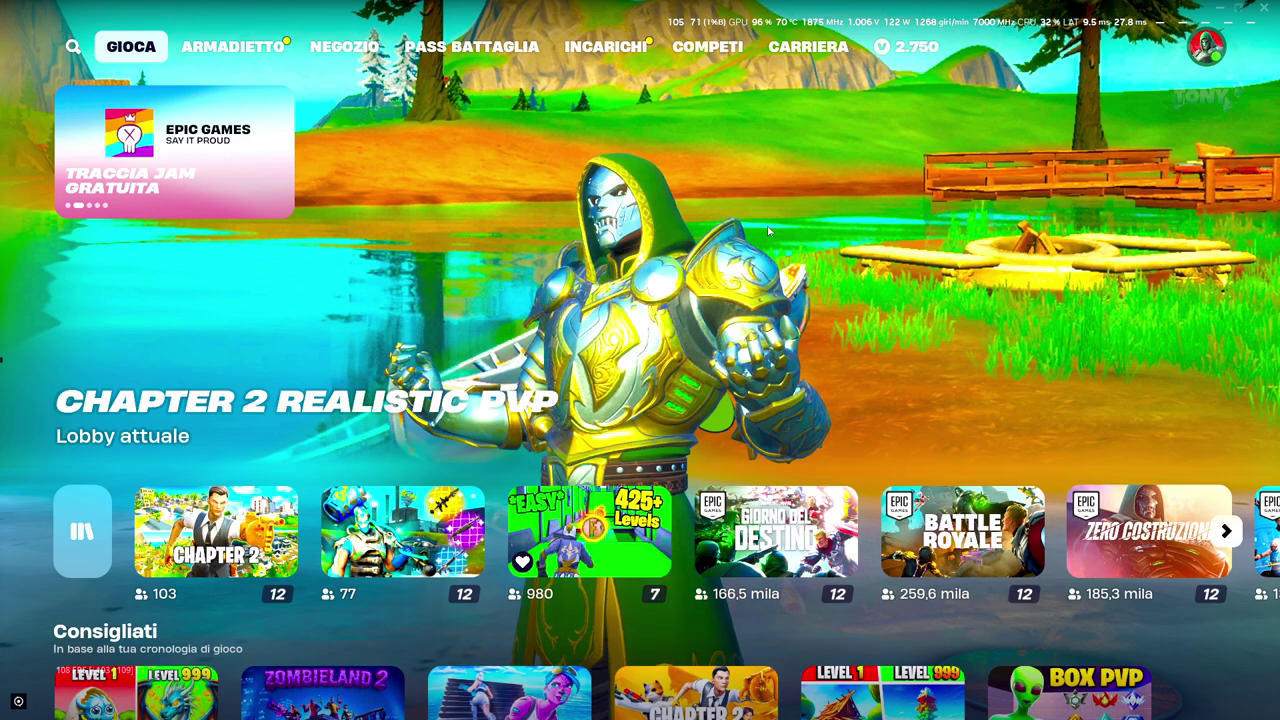
click(1264, 7)
key(Escape)
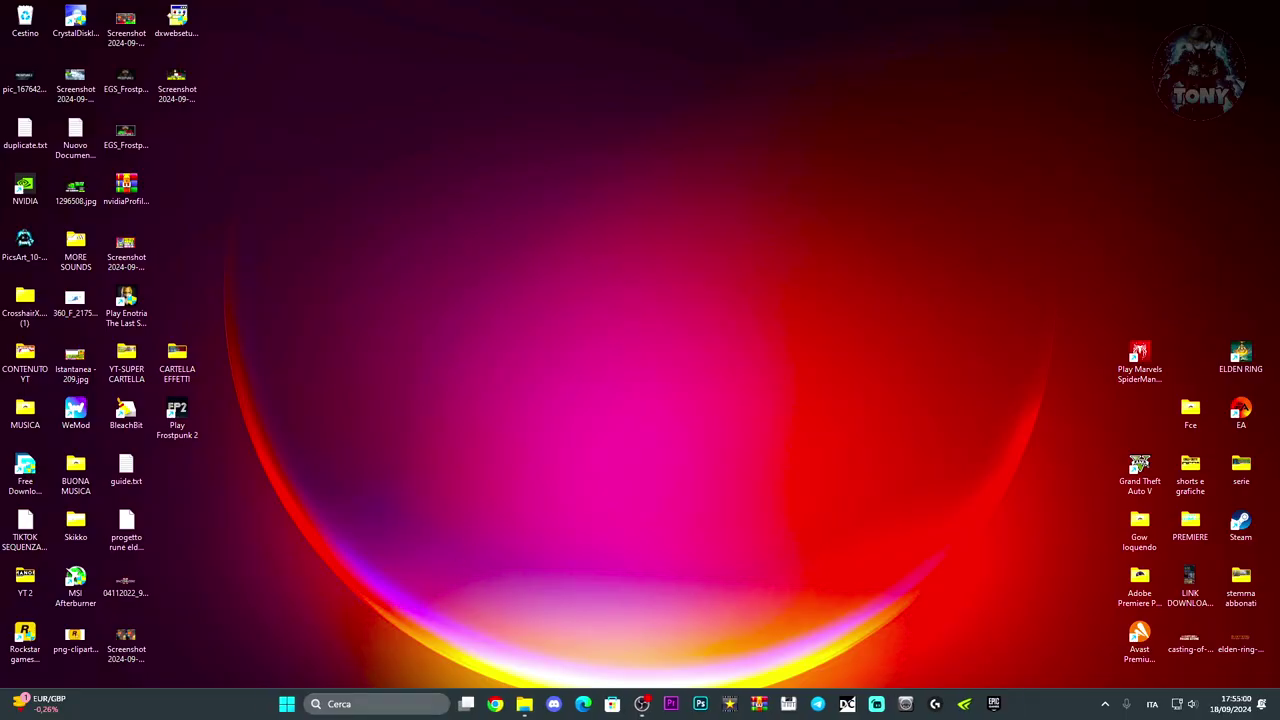
- Find the Windows Run dialog by searching for "esegui", and open the %appdata% folder with it
click(390, 703)
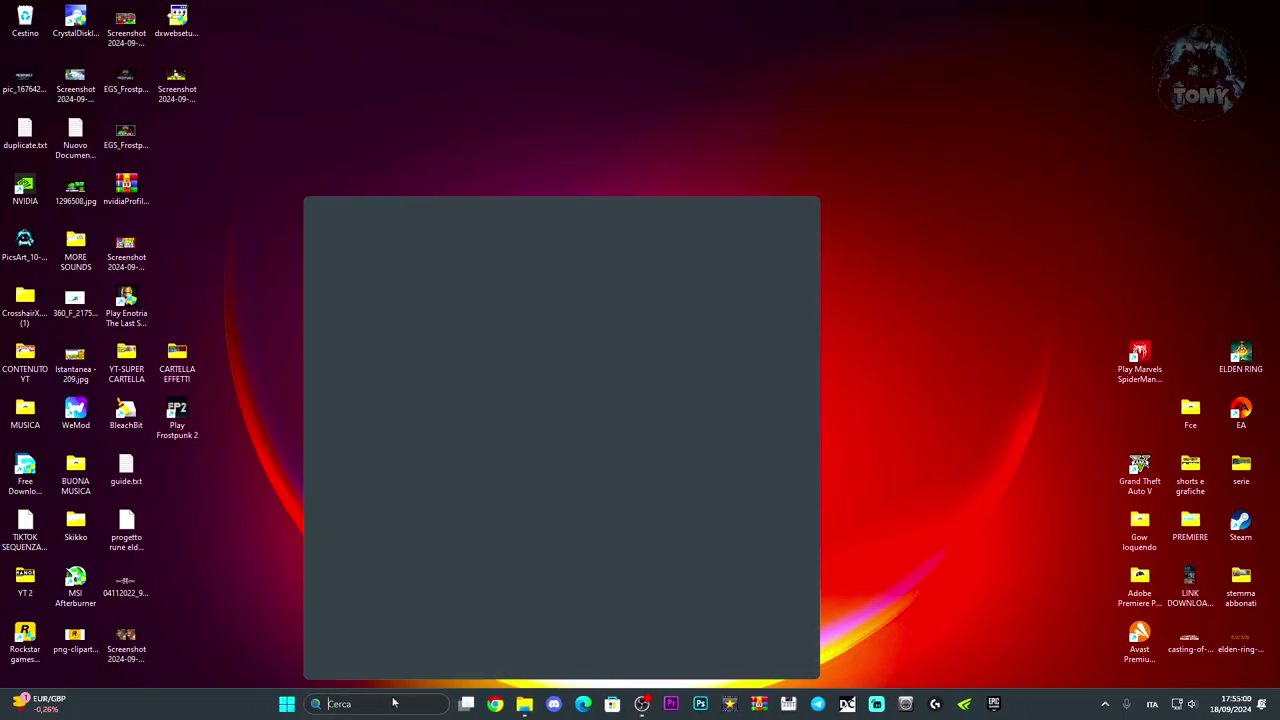
text(esegui)
key(Return)
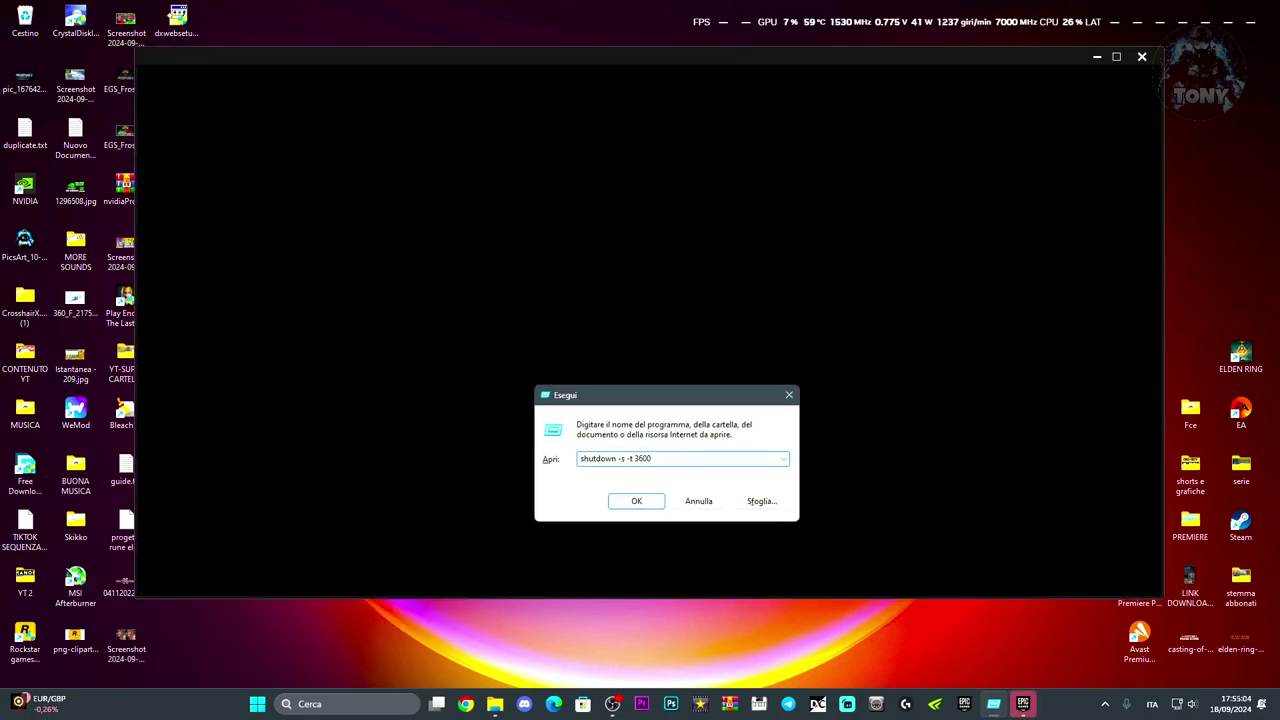
text(%)
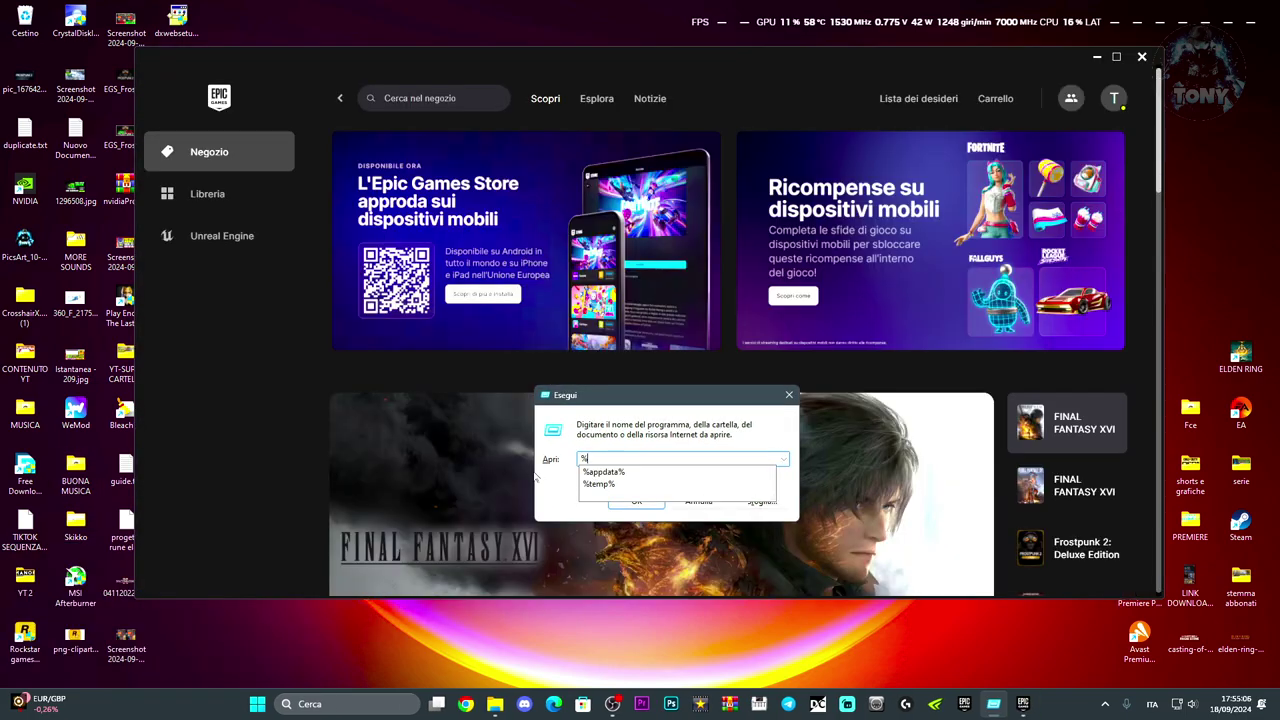
click(610, 472)
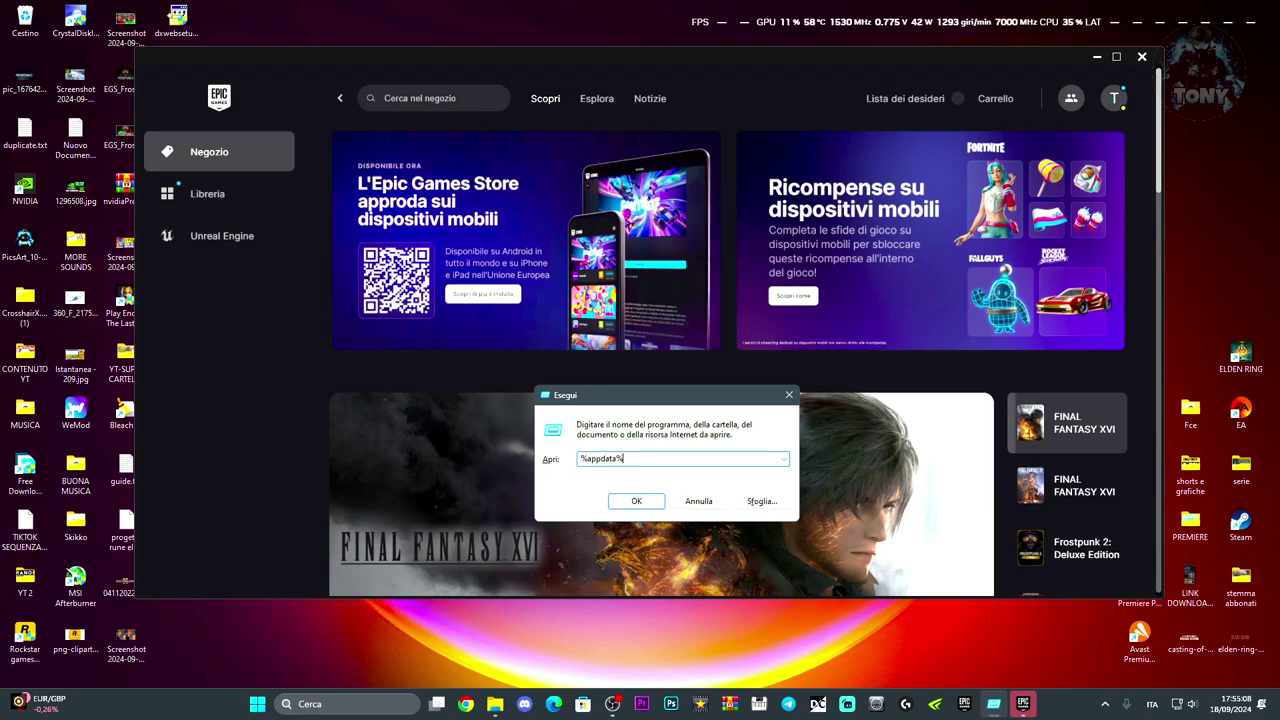
click(634, 501)
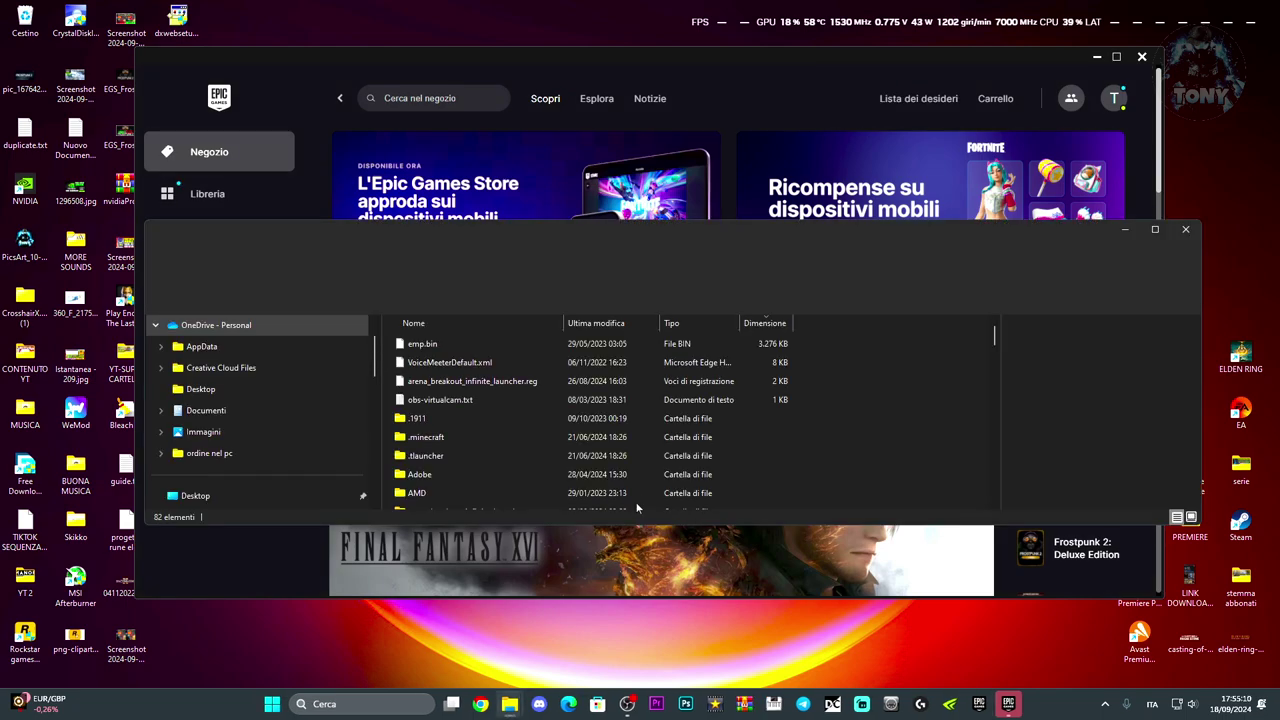
- Locate and select the FortniteGame folder in AppData\Local, and minimize the folder window
click(440, 262)
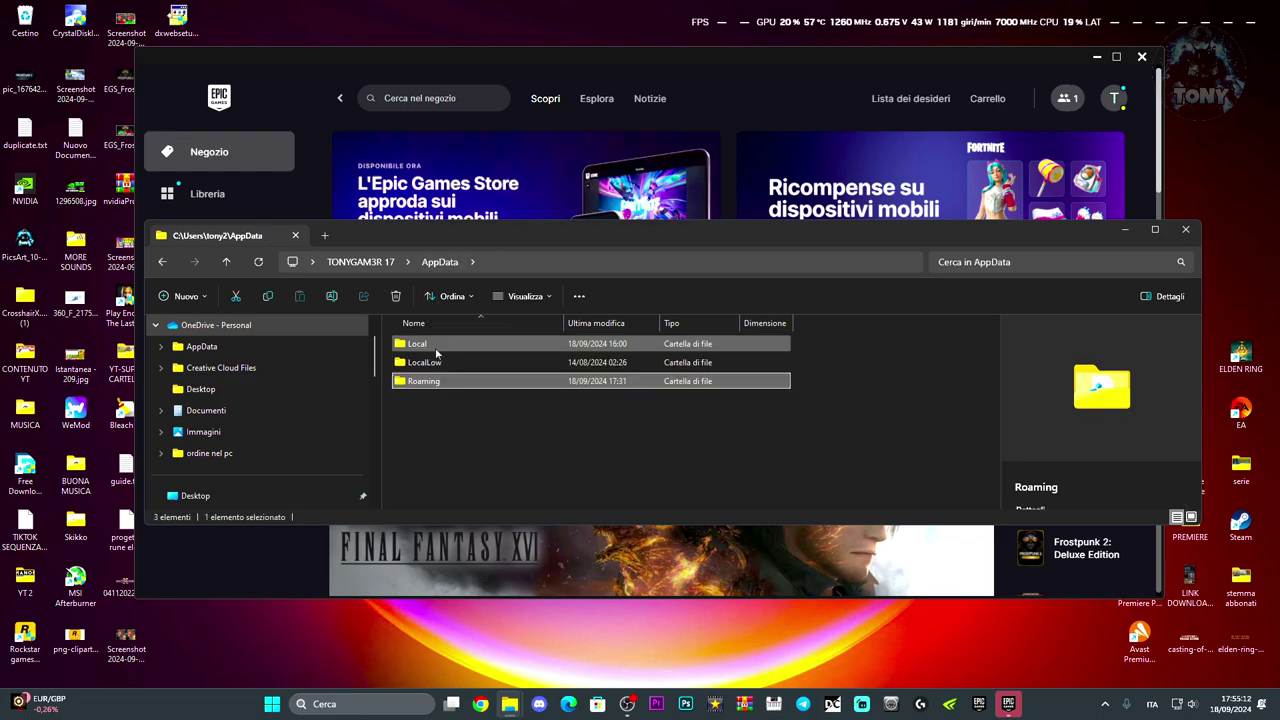
double_click(450, 344)
scroll(500, 400, down, 15)
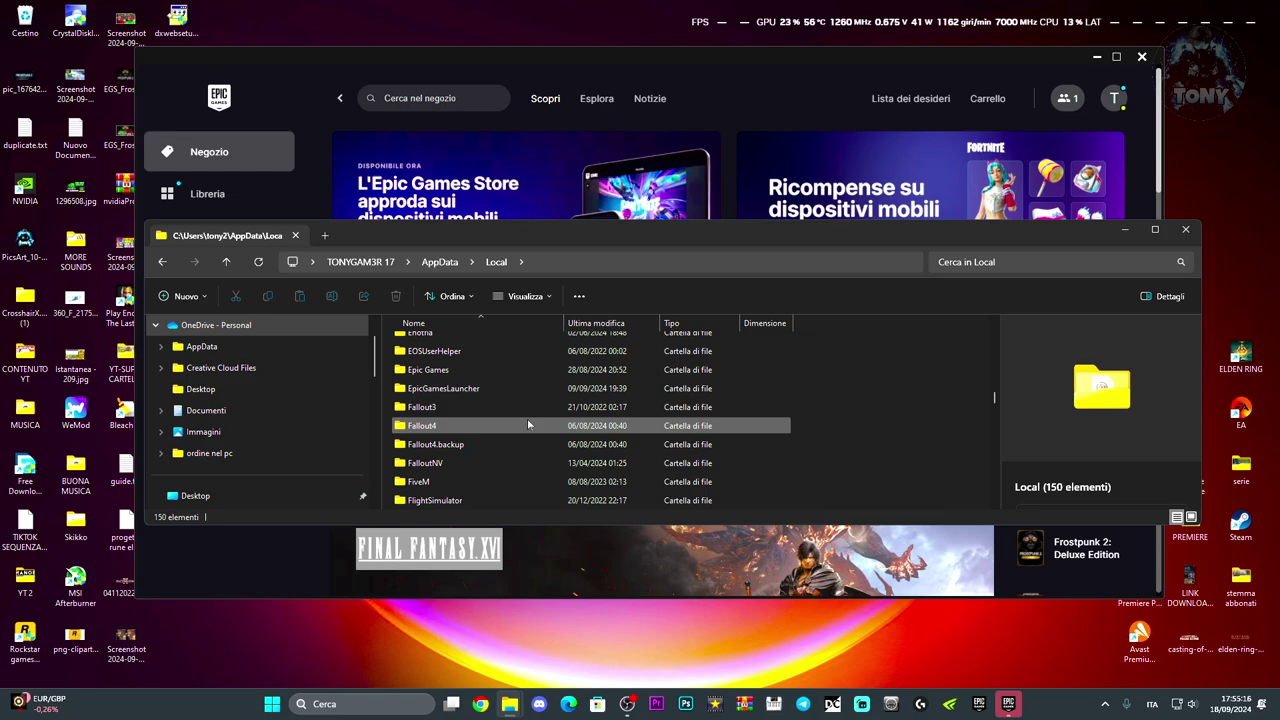
scroll(528, 425, down, 1)
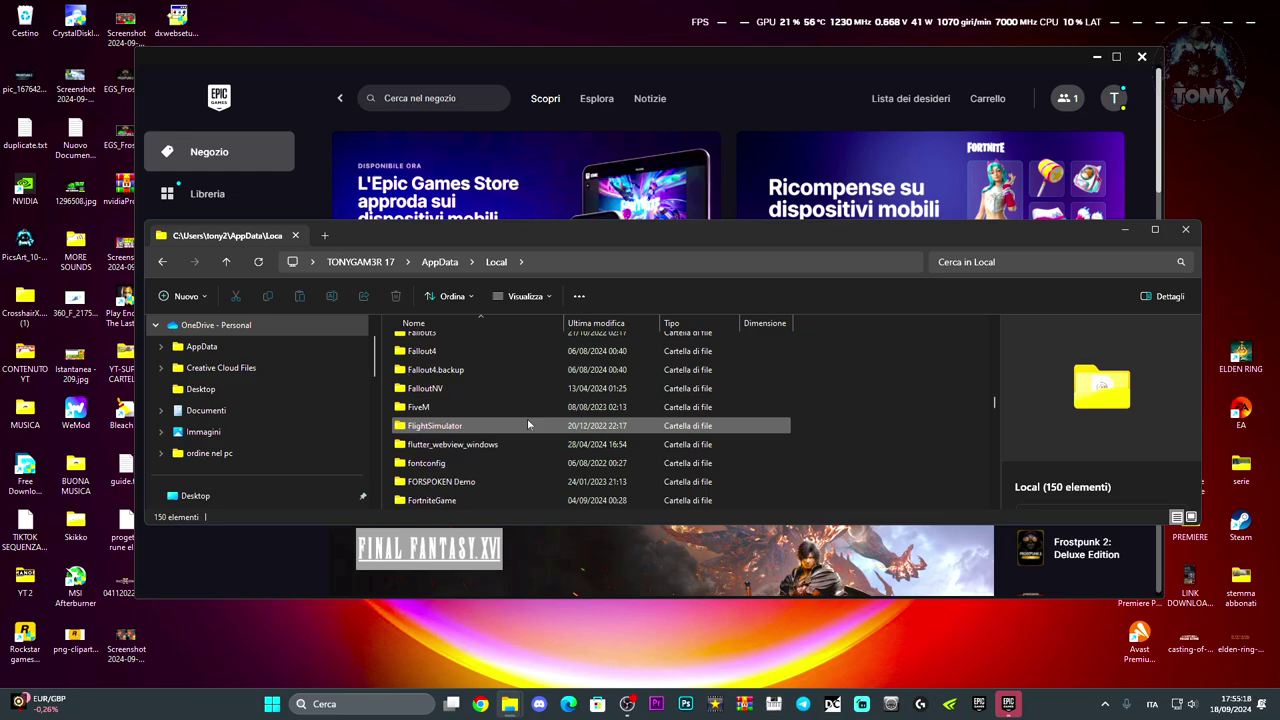
scroll(527, 425, down, 1)
click(480, 428)
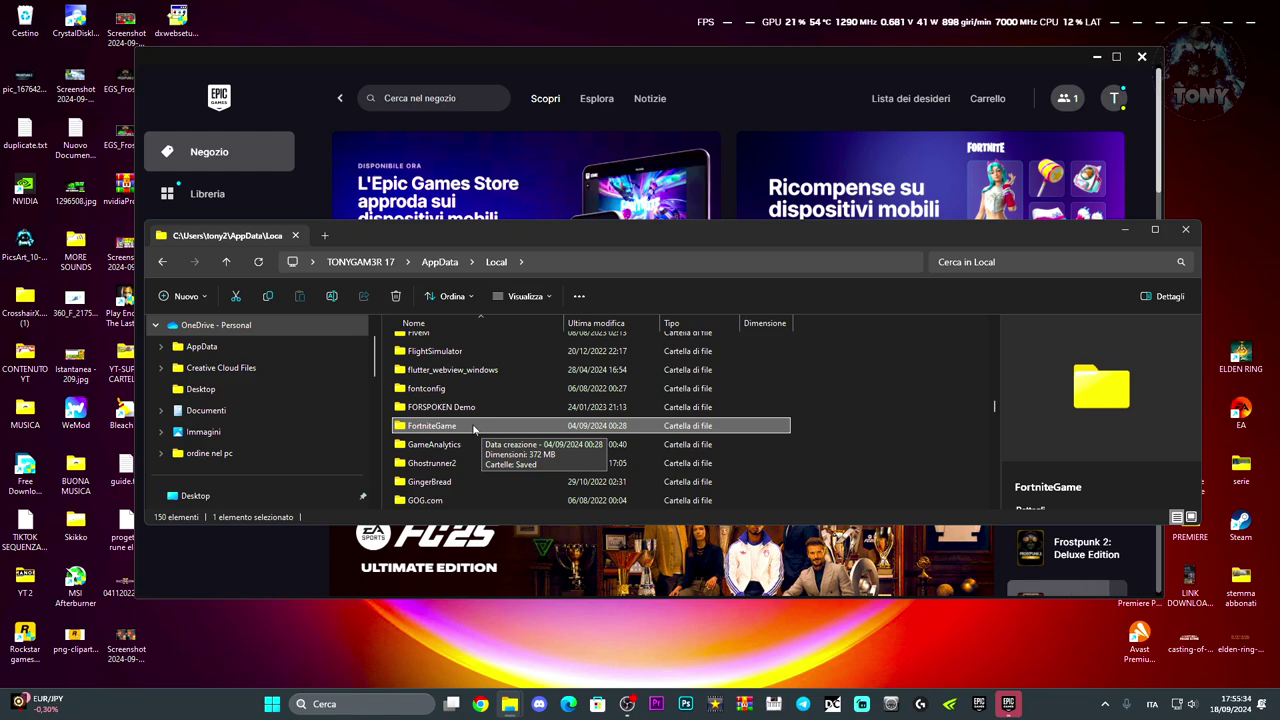
click(1134, 230)
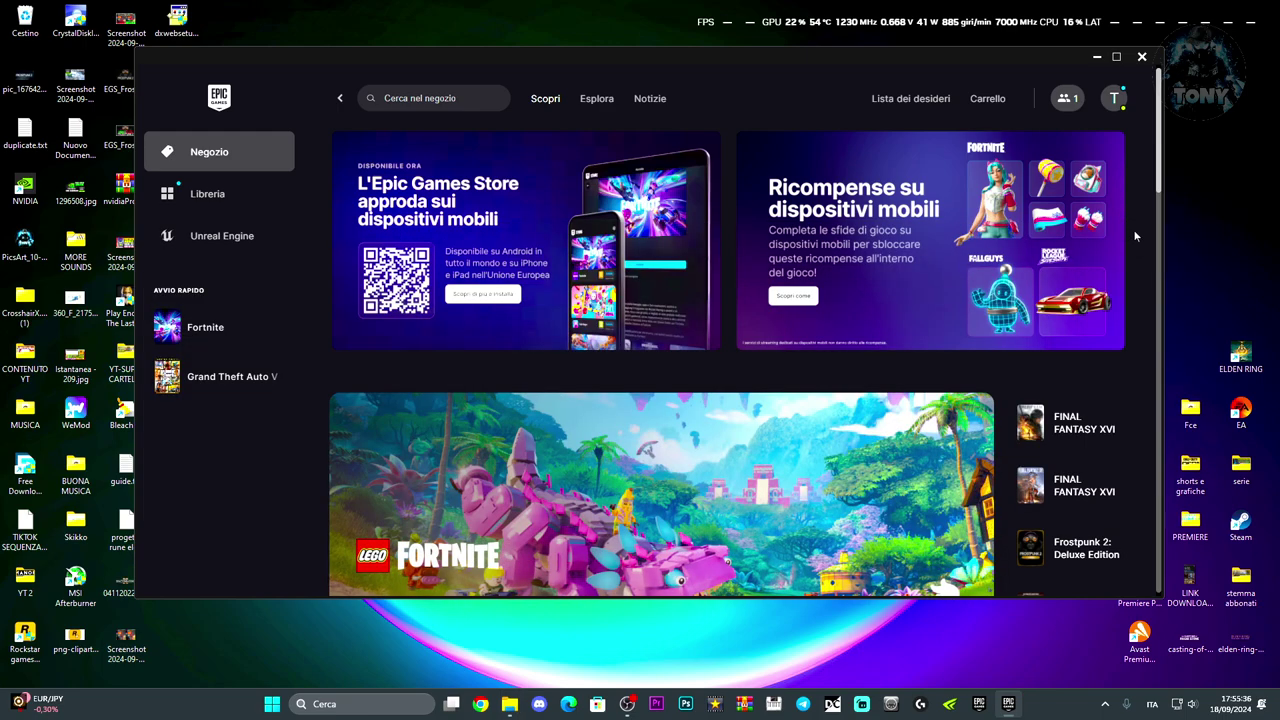